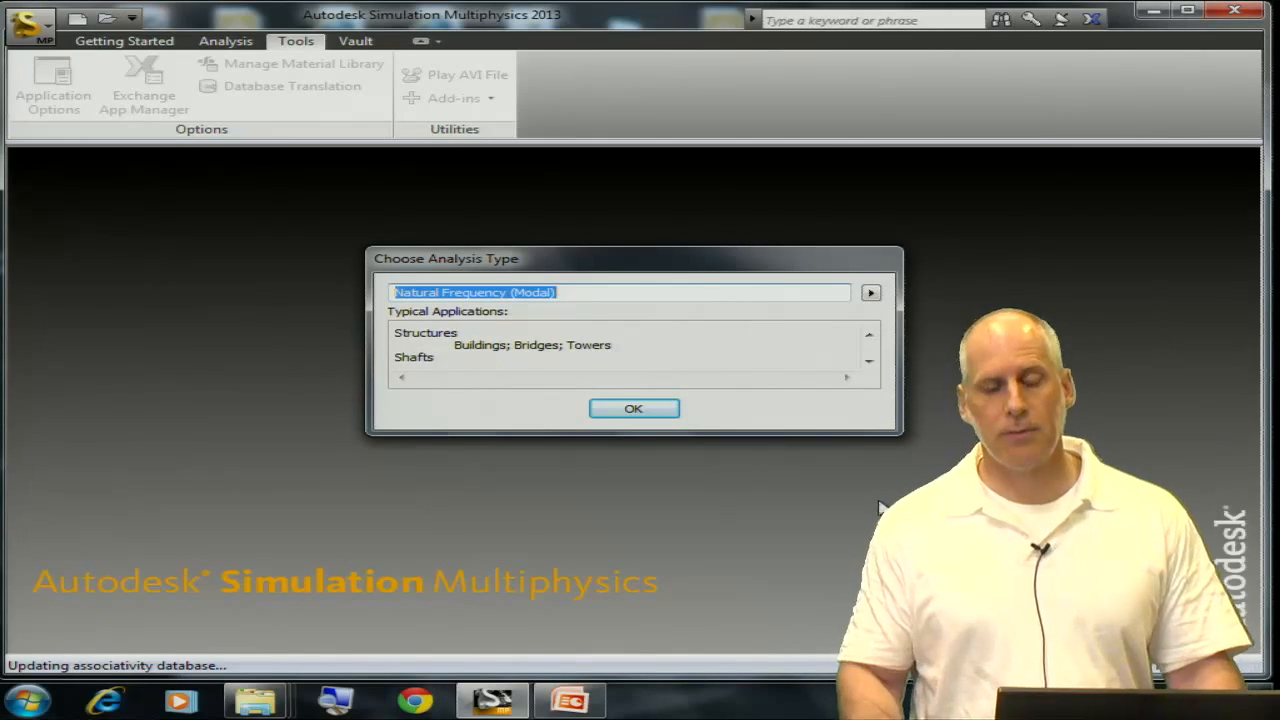
Load the tractor seat spring with Natural Frequency (Modal) as the analysis type and generate its 3D mesh
click(870, 293)
mouse_move(980, 303)
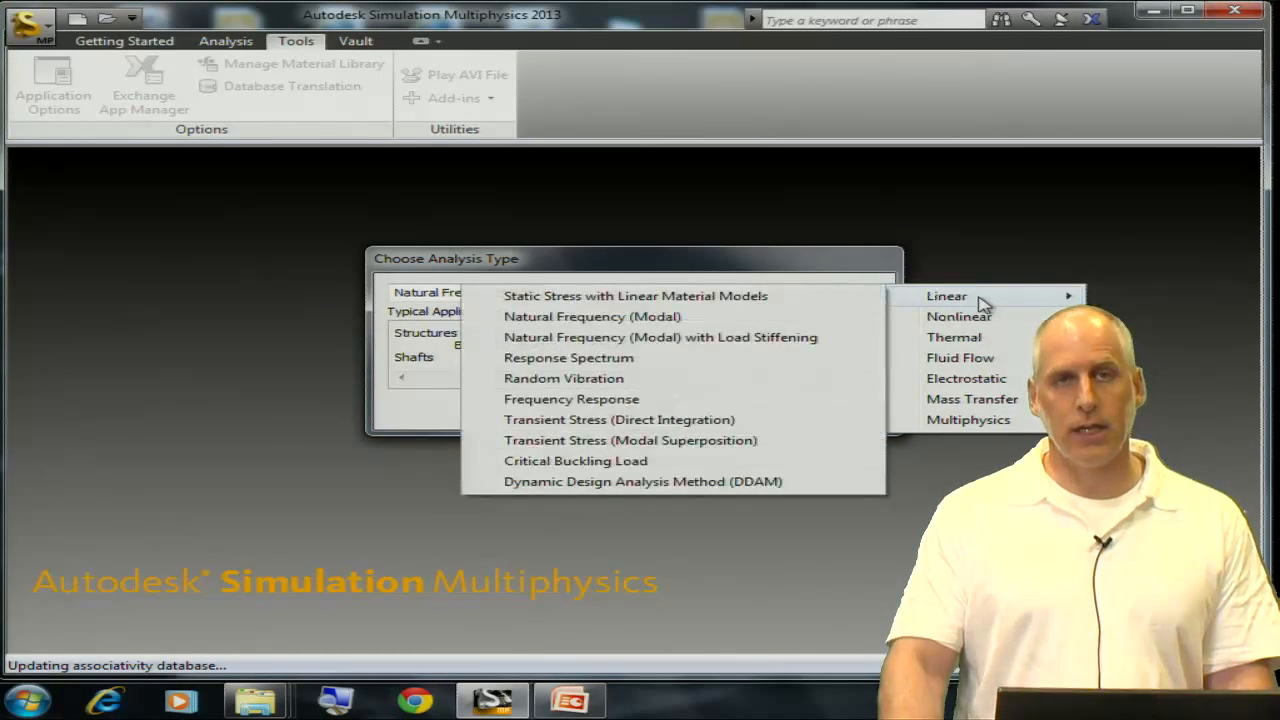
click(676, 320)
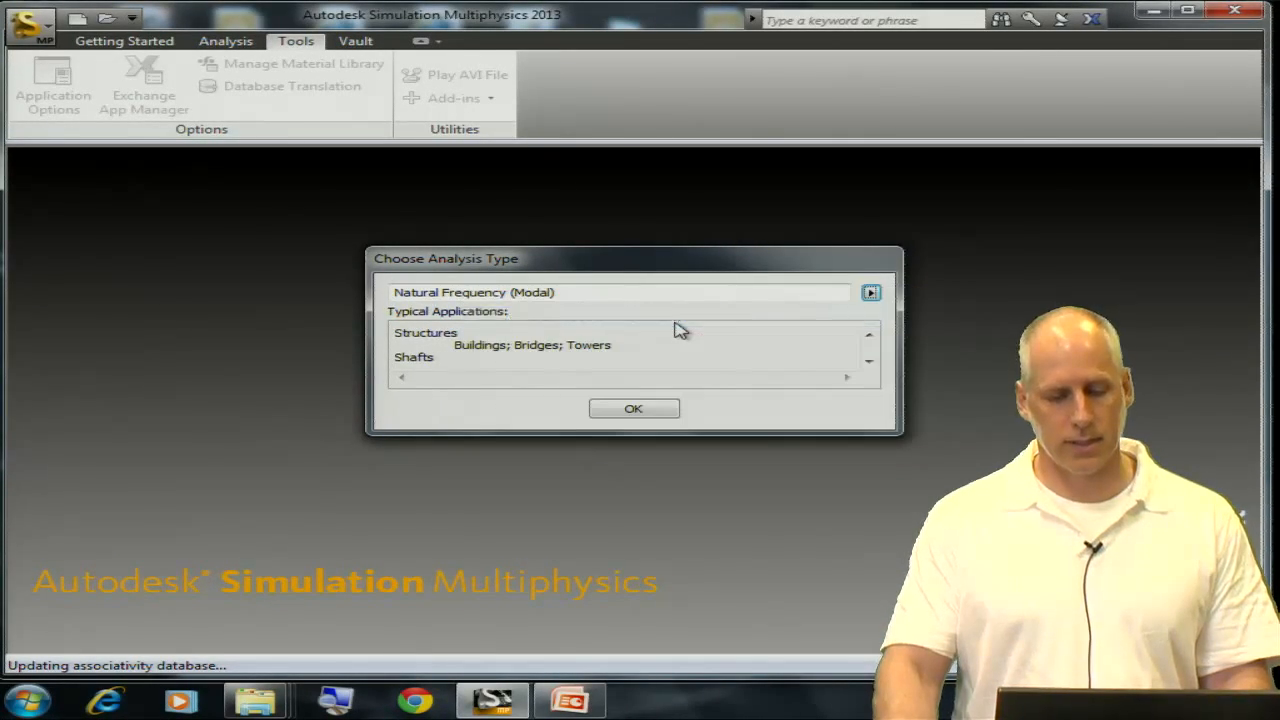
click(633, 411)
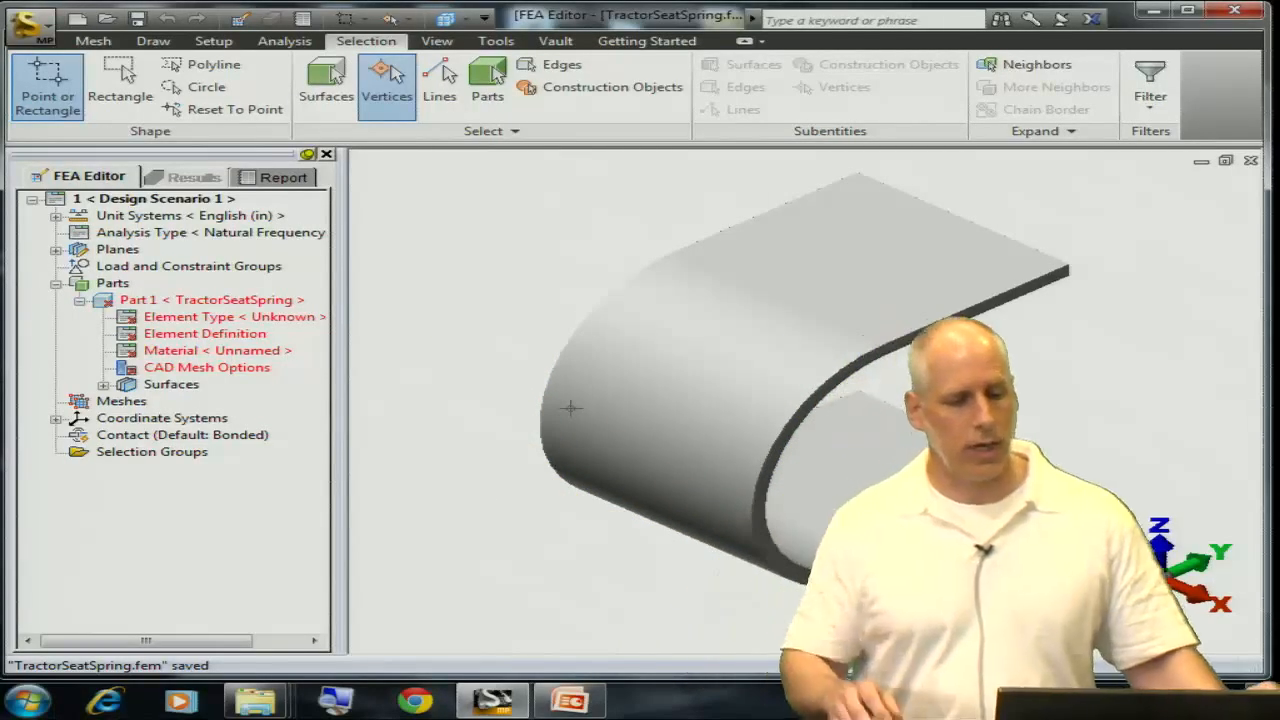
click(98, 41)
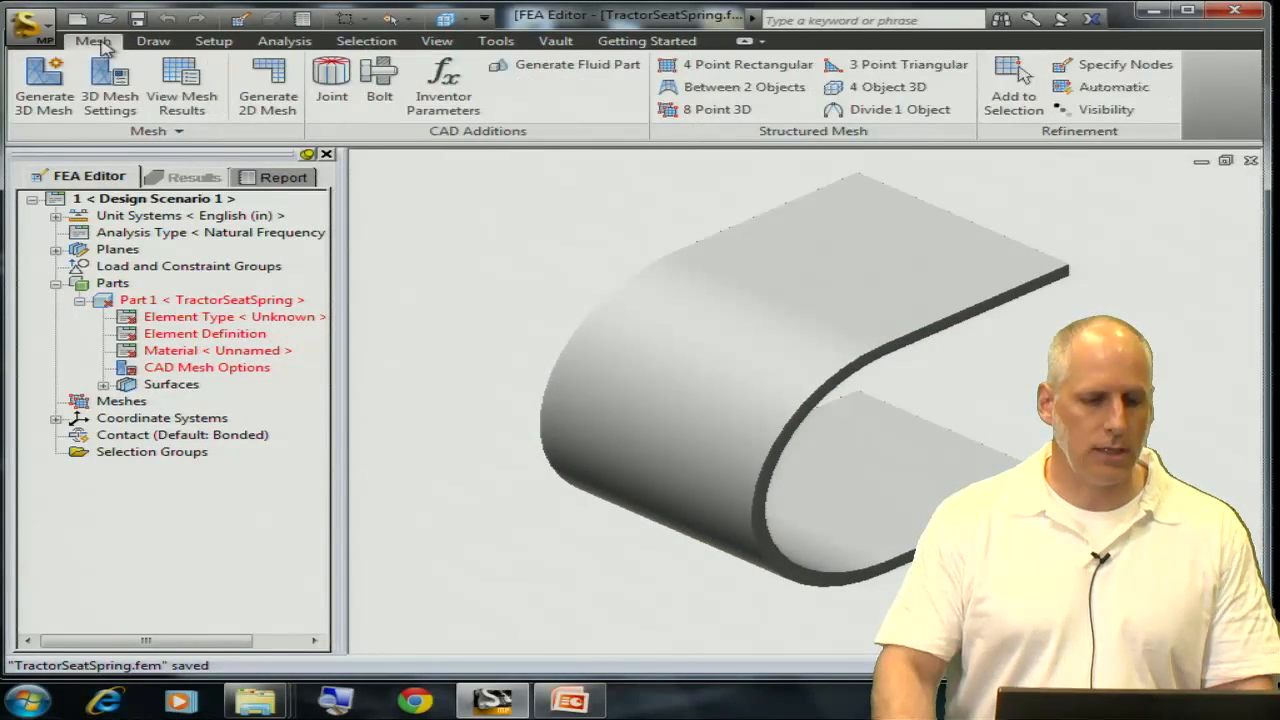
click(44, 78)
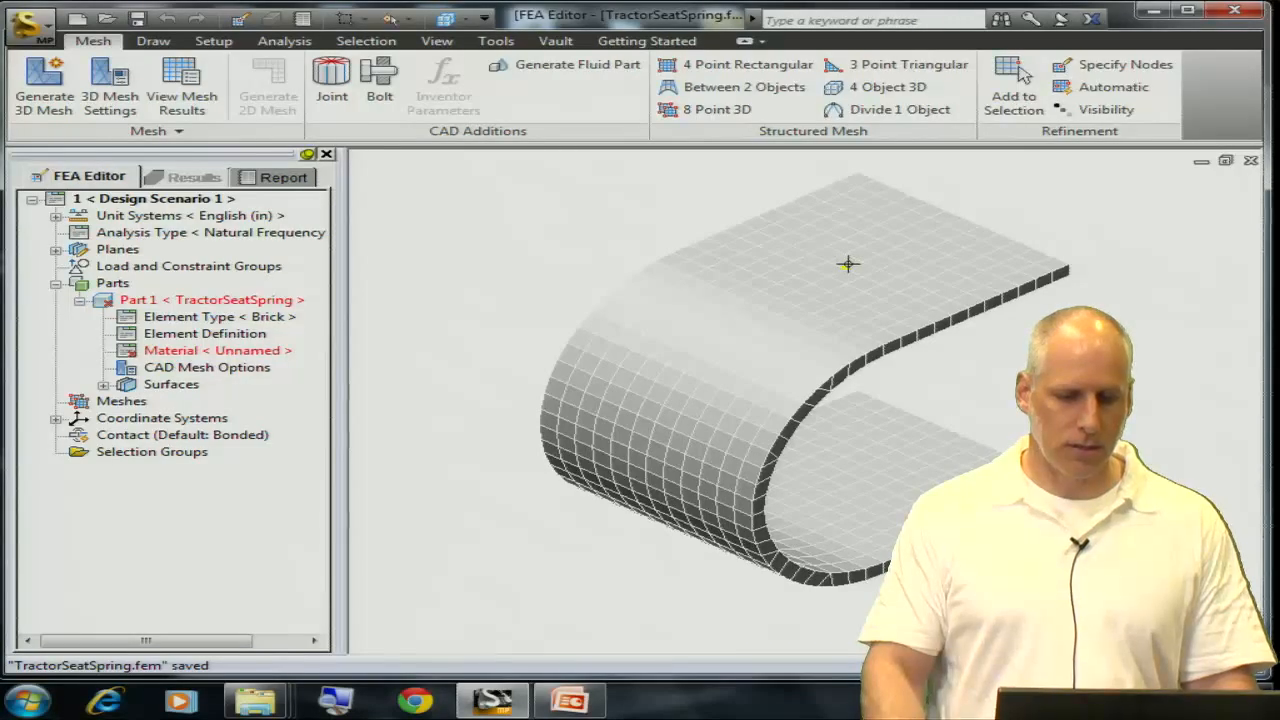
Create a centroid for the spring's upper flat surface, connected to the surface with spokes as part 2
click(391, 19)
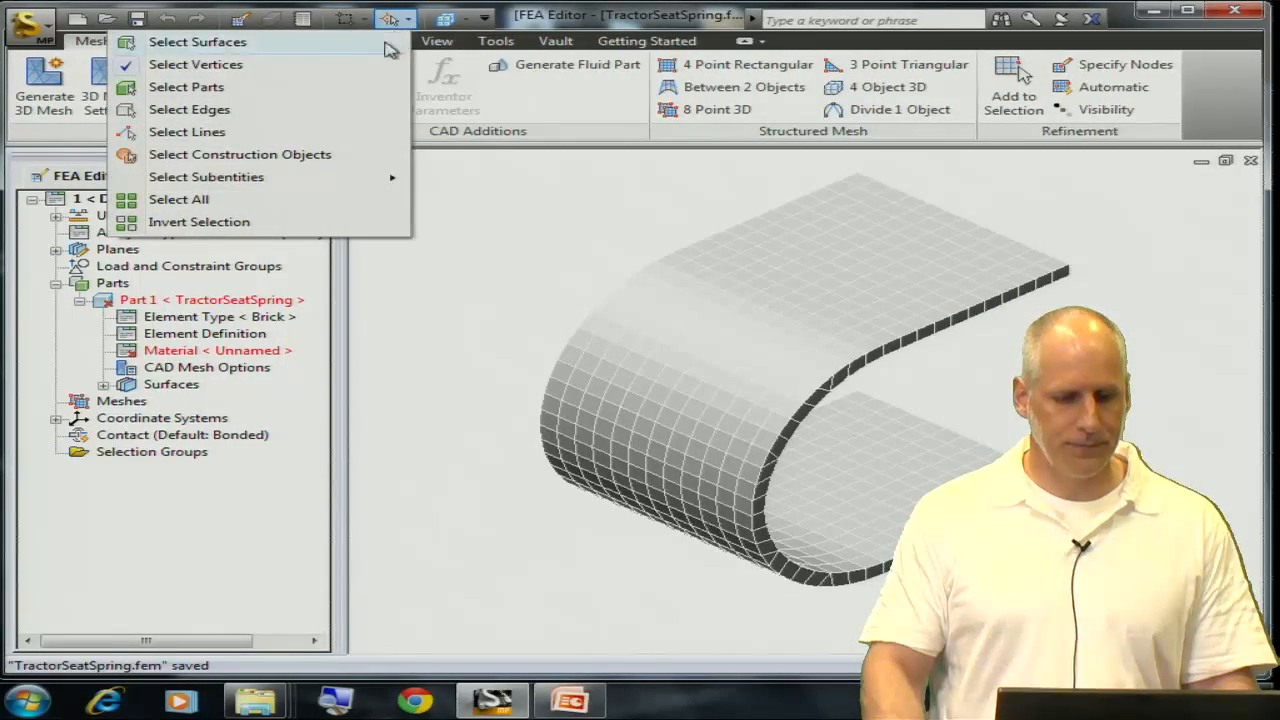
click(335, 43)
click(889, 316)
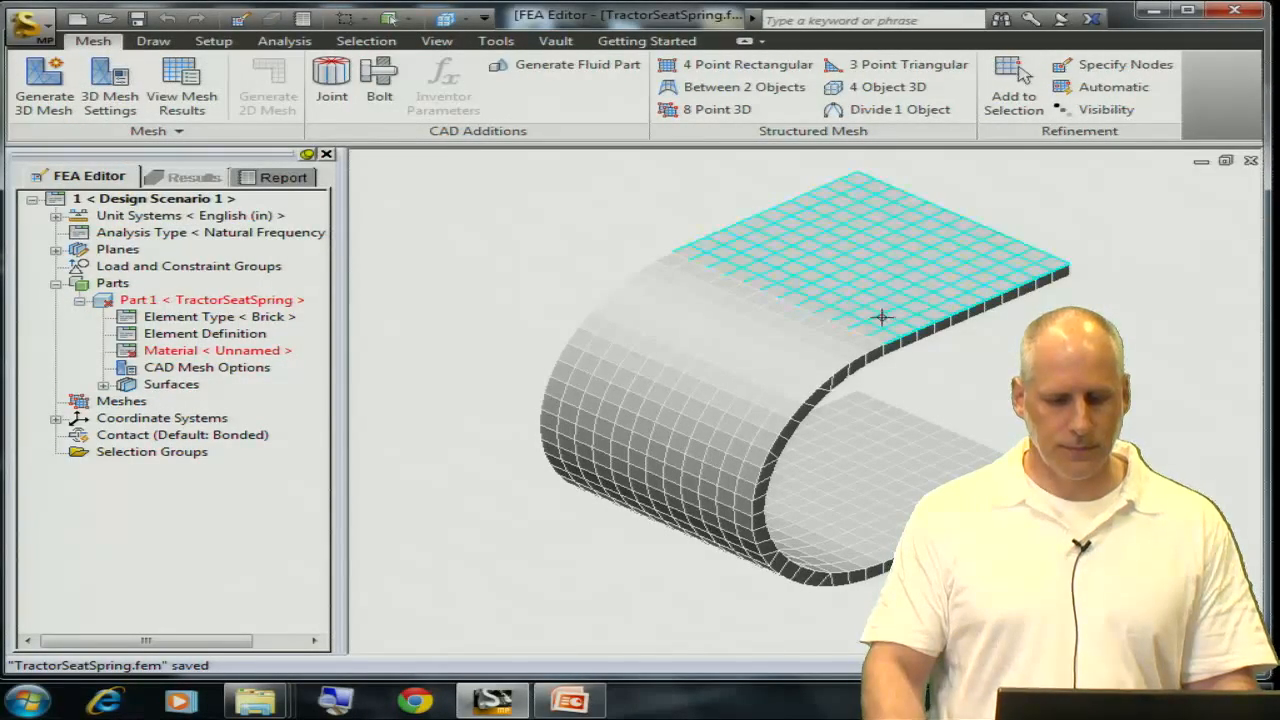
click(868, 318)
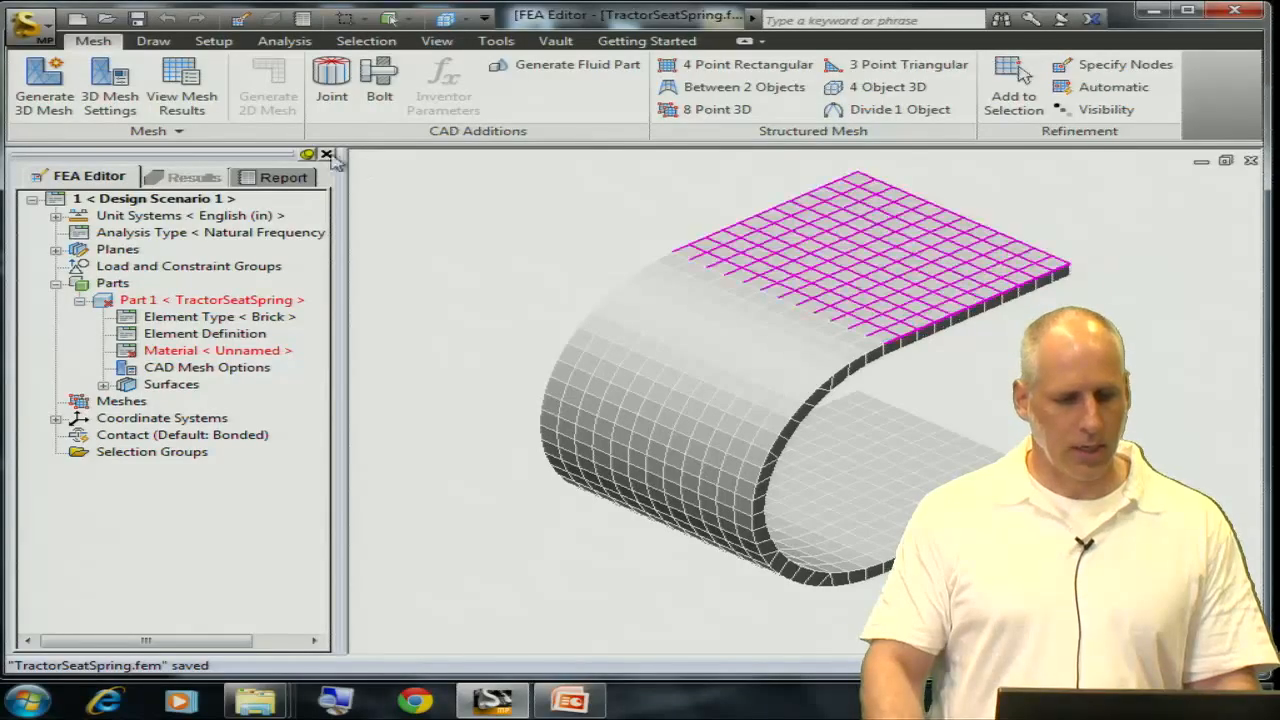
click(153, 42)
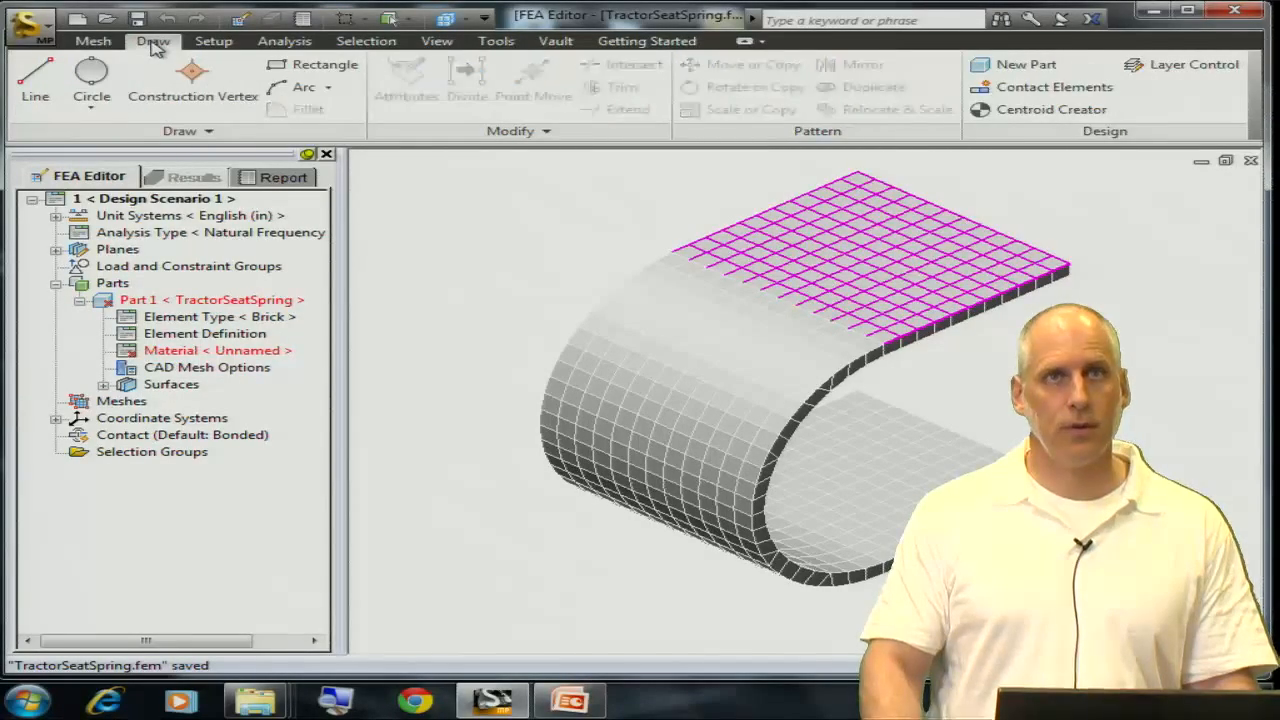
click(1040, 113)
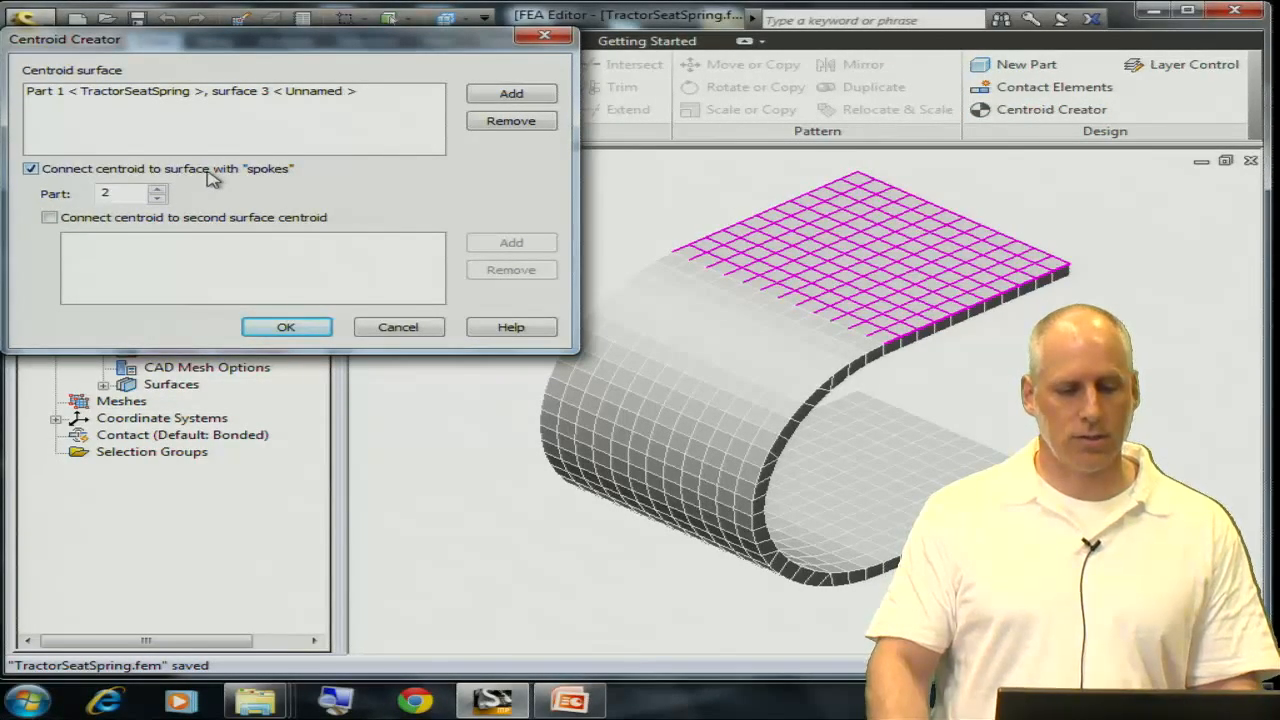
click(300, 329)
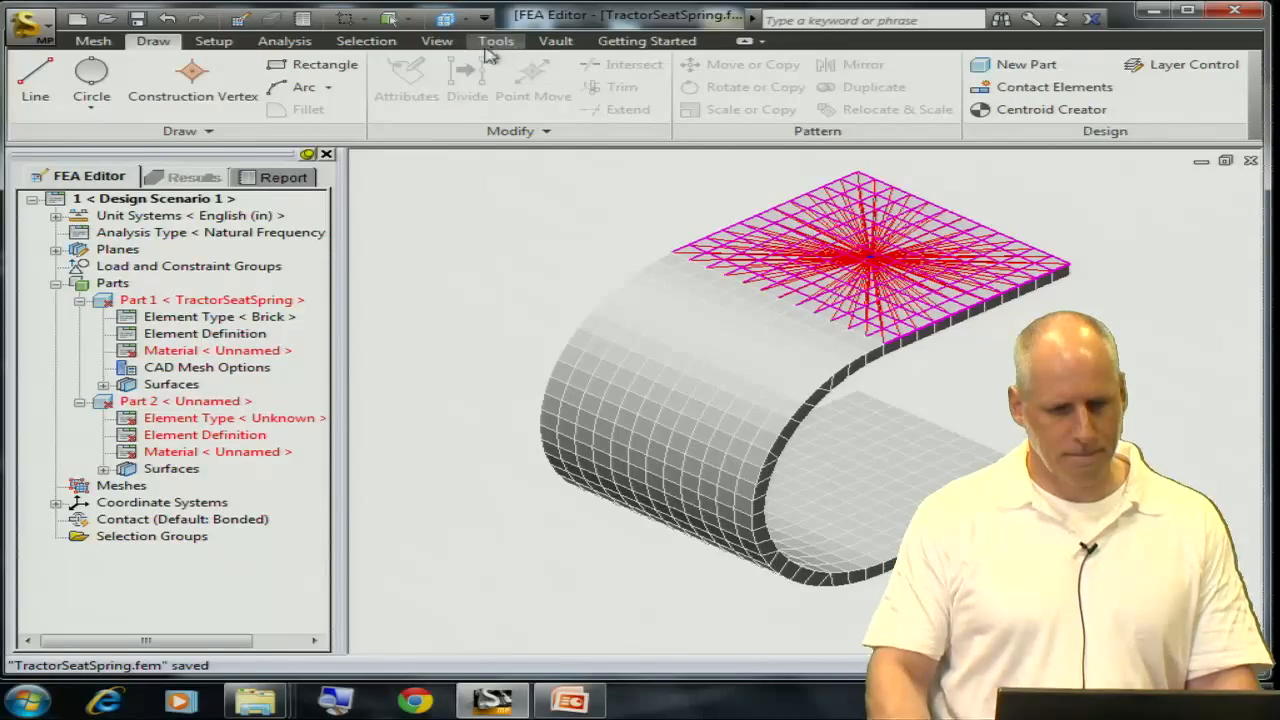
Add a uniform nodal weight of 200 lbf in units of force at the centroid vertex of the spokes
click(436, 41)
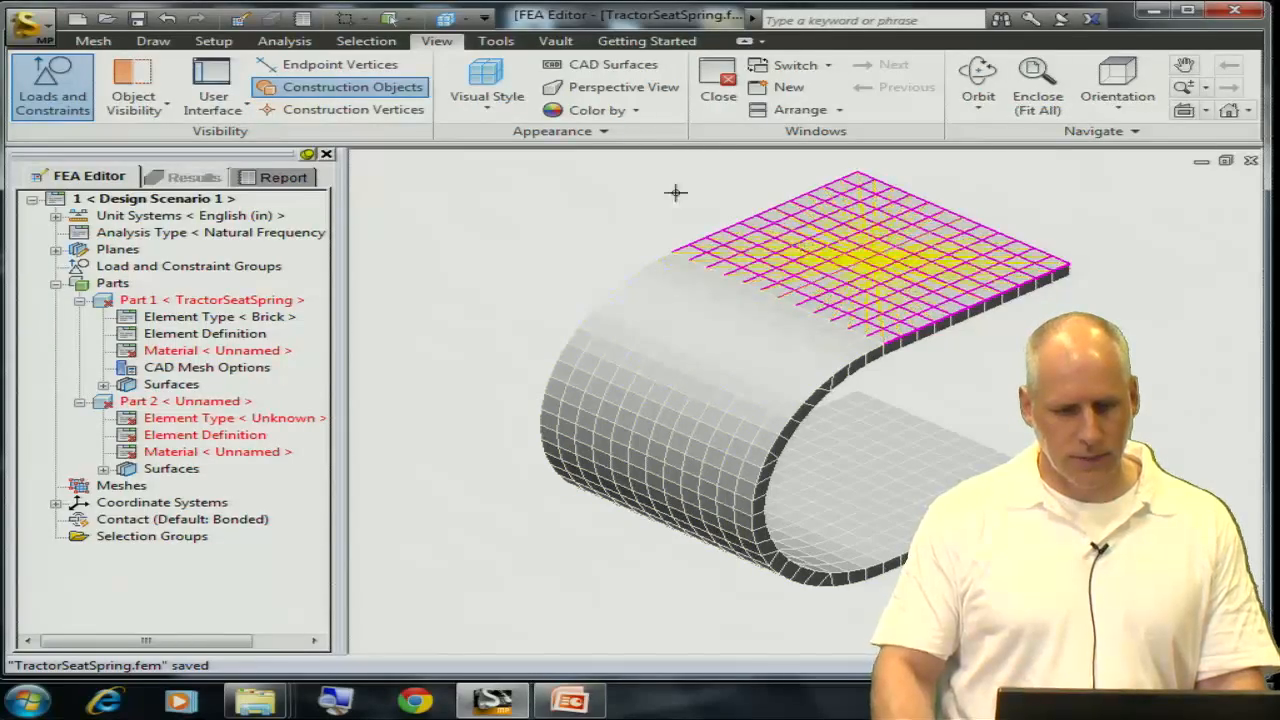
click(404, 18)
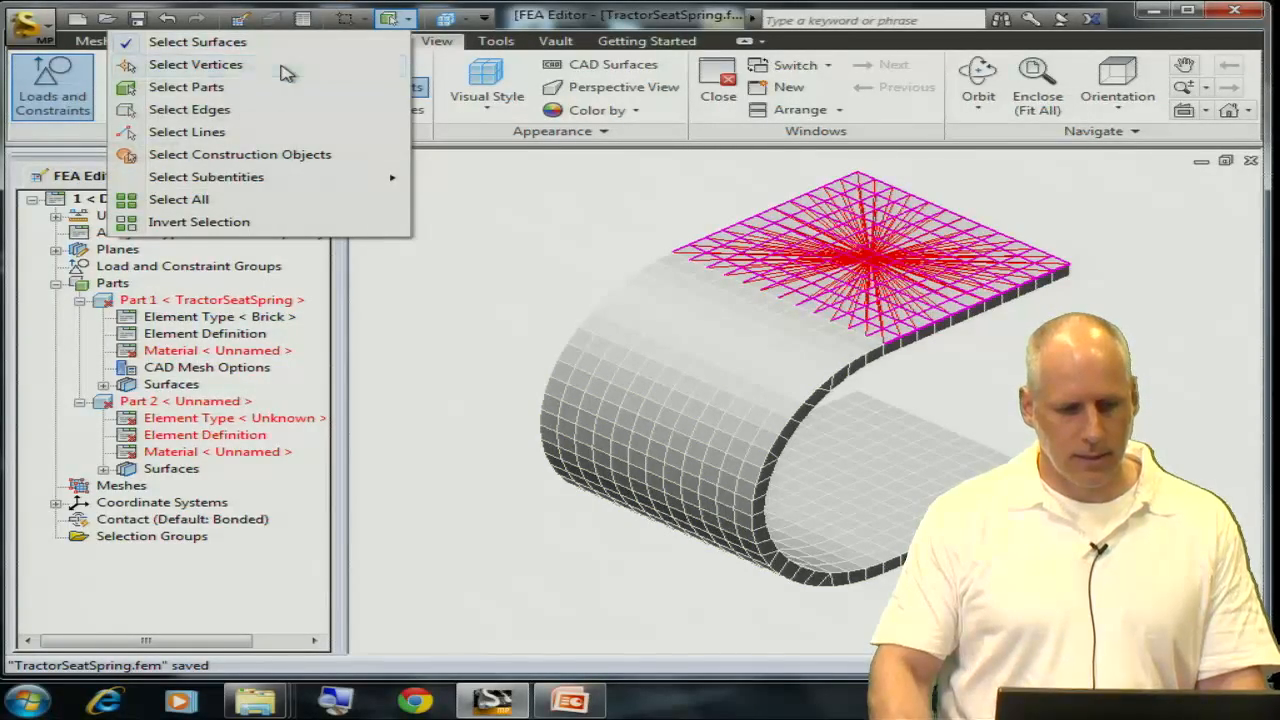
click(282, 66)
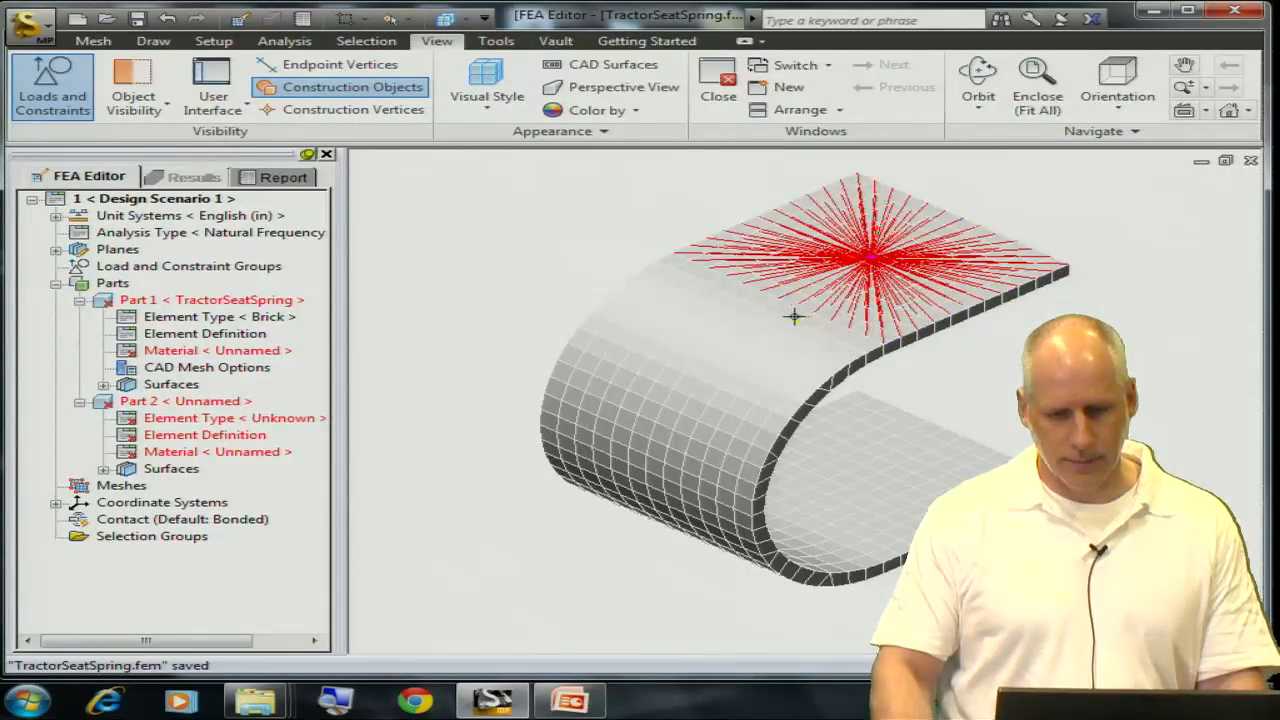
right_click(529, 207)
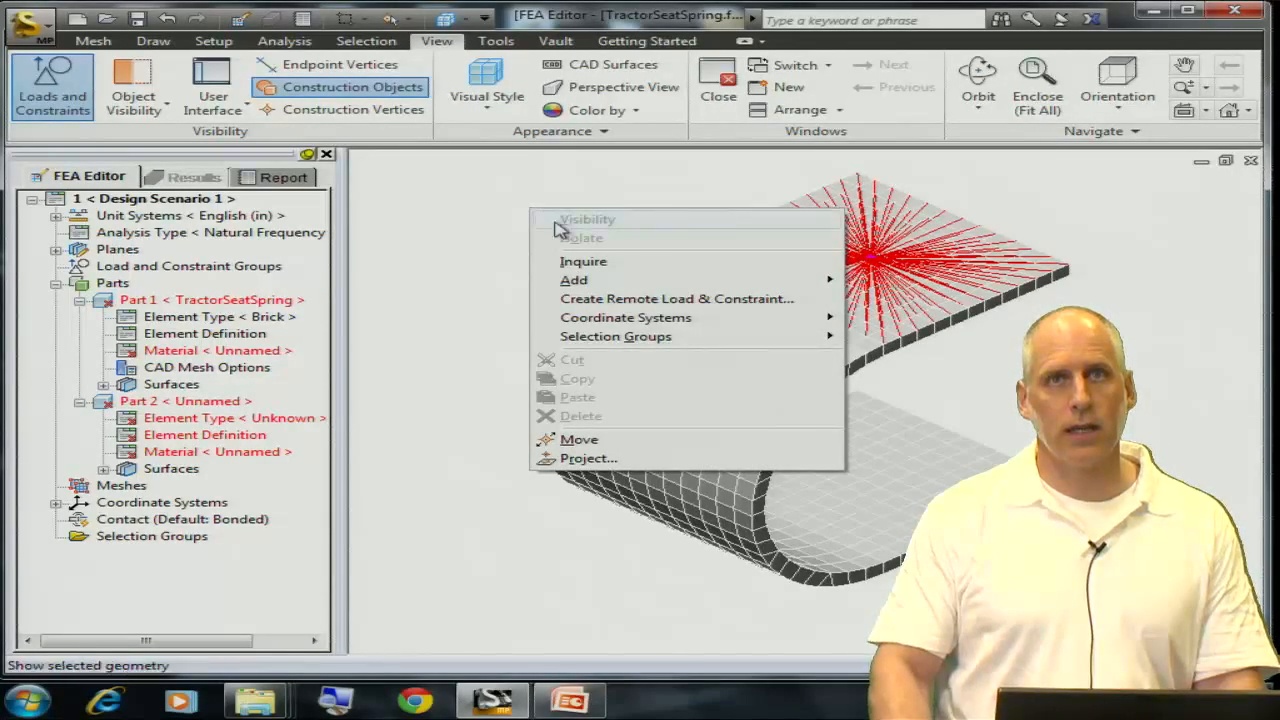
mouse_move(607, 285)
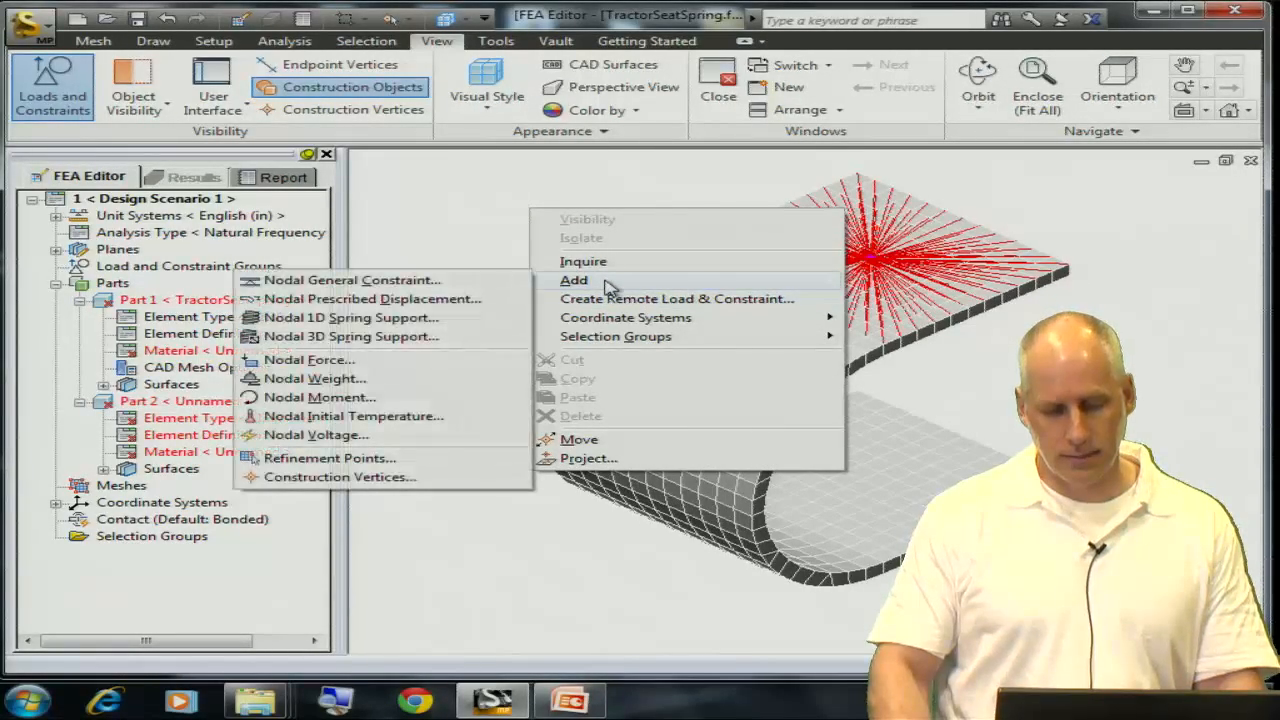
click(361, 380)
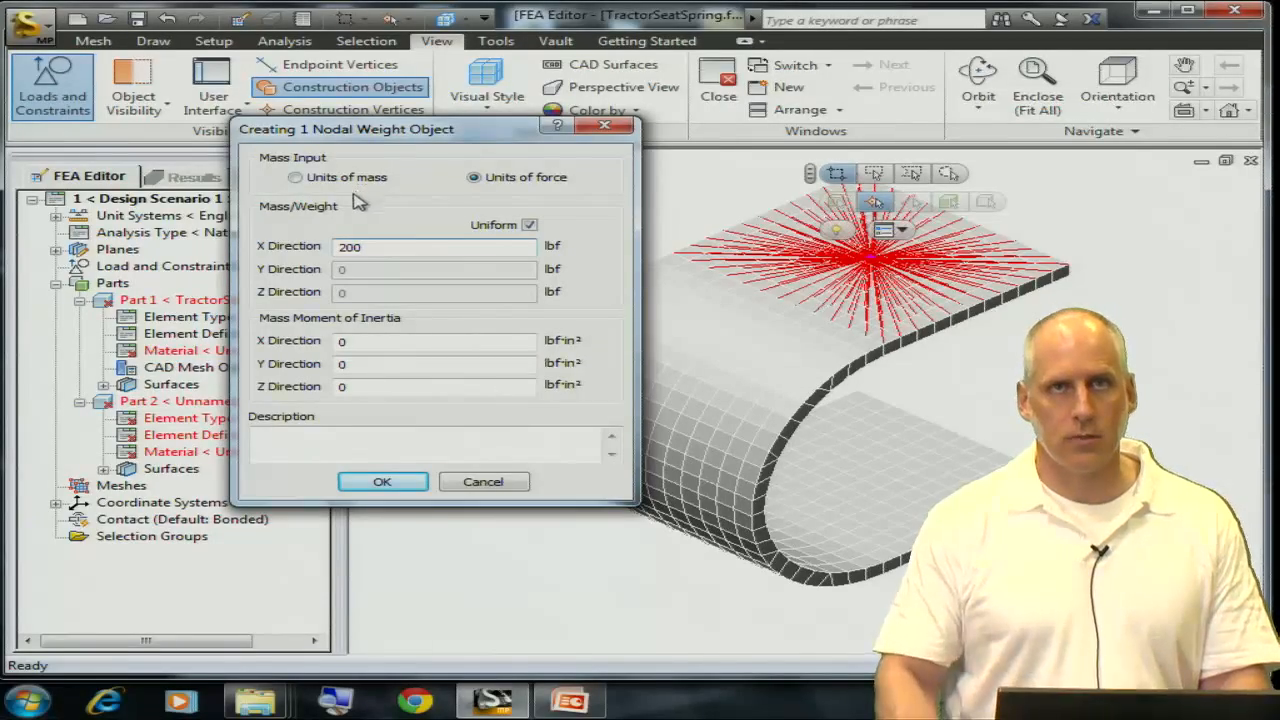
click(382, 481)
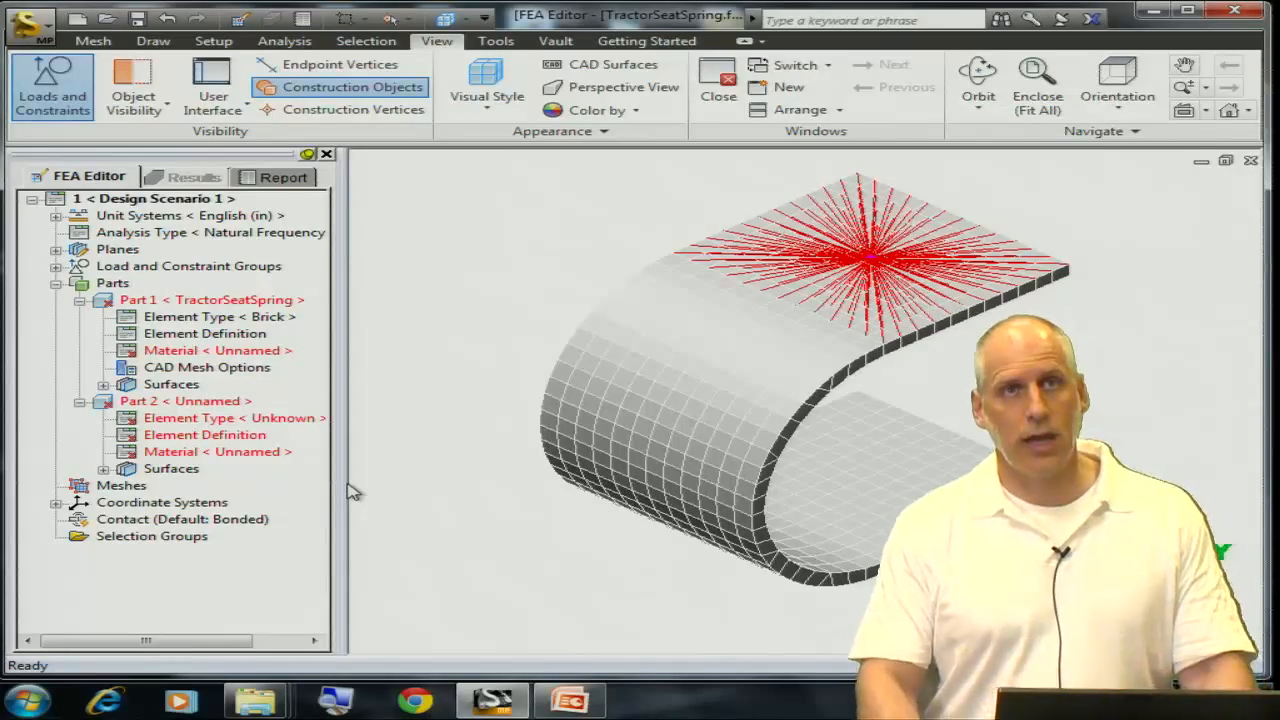
Assign Steel (AISI 4130) from the Autodesk Simulation Material Library to Part 1
right_click(225, 352)
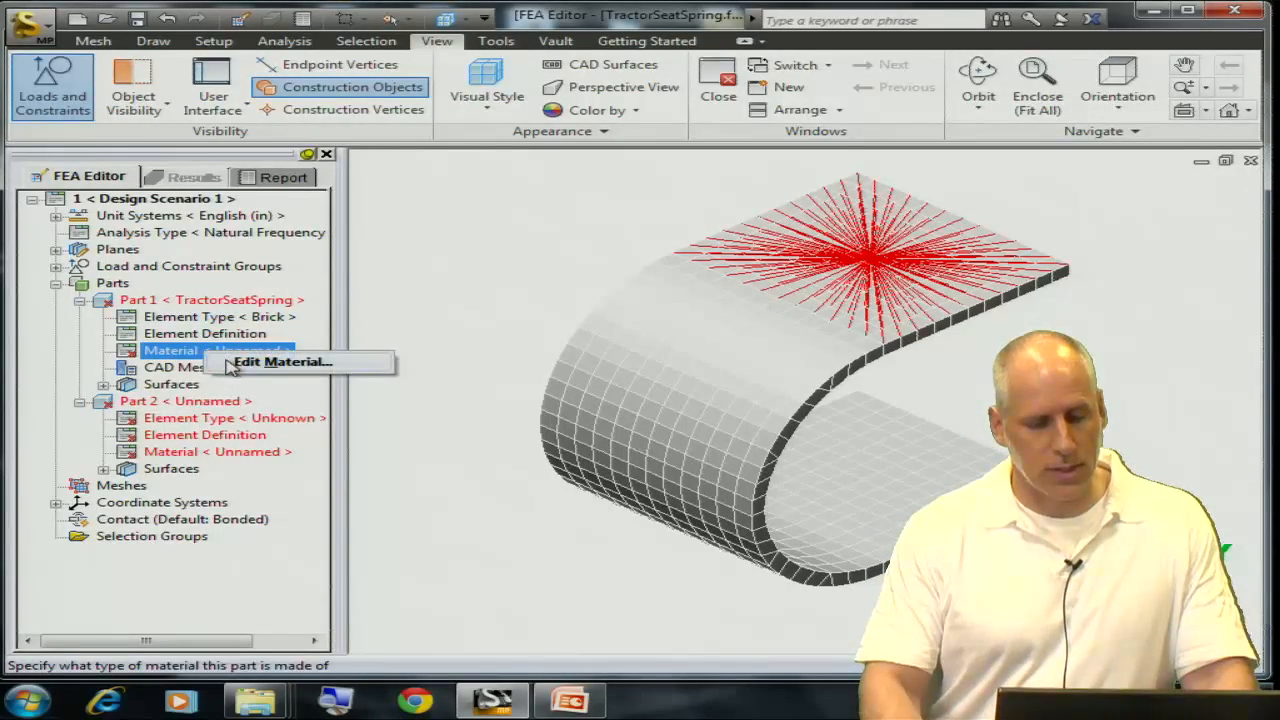
click(240, 363)
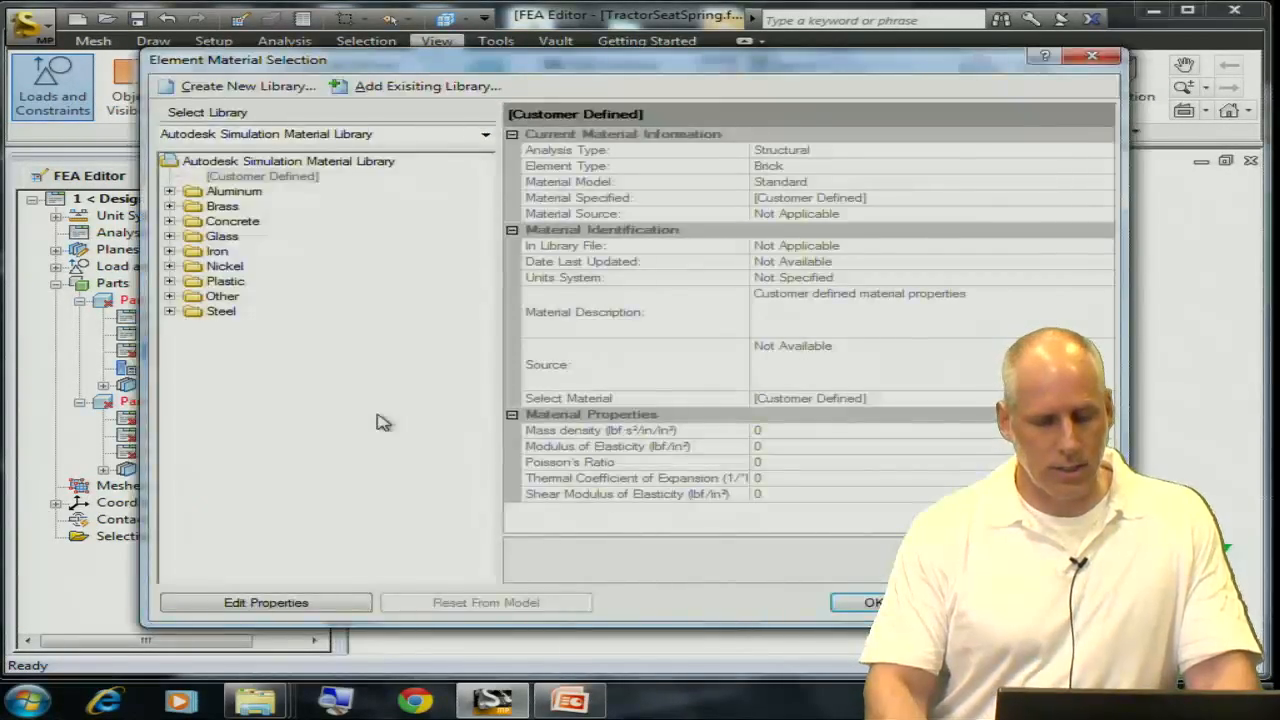
click(169, 311)
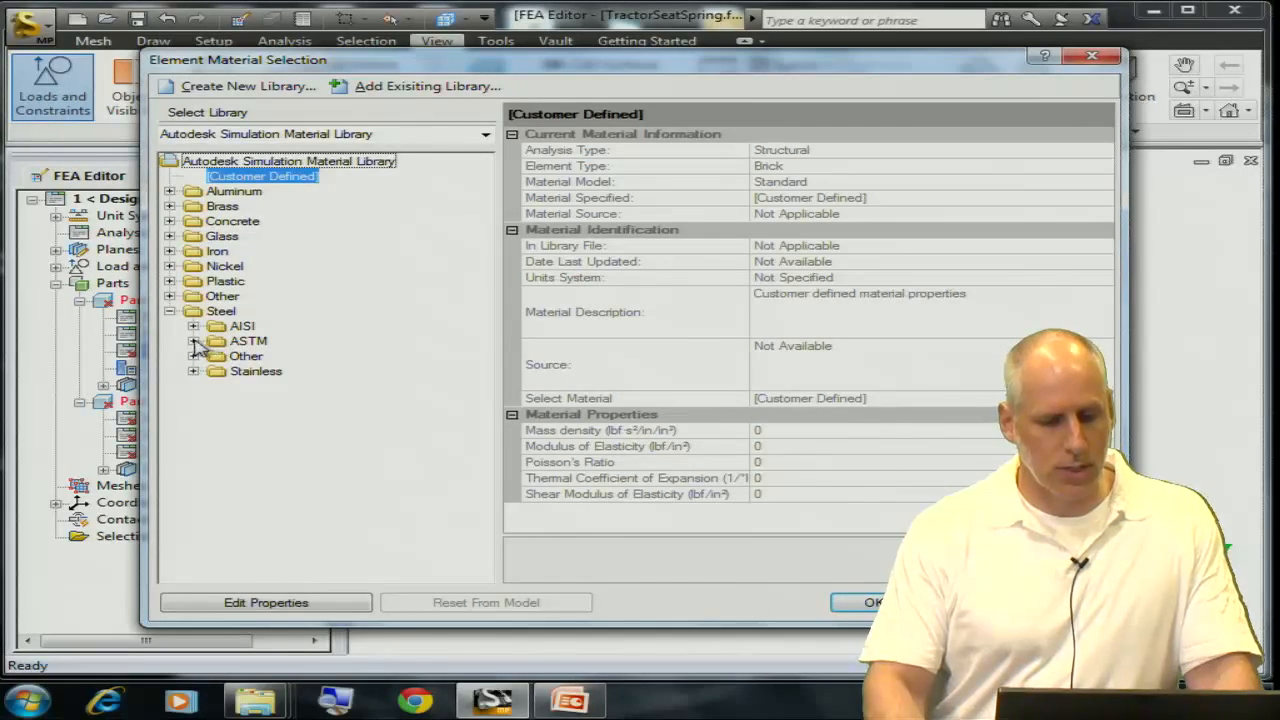
click(194, 328)
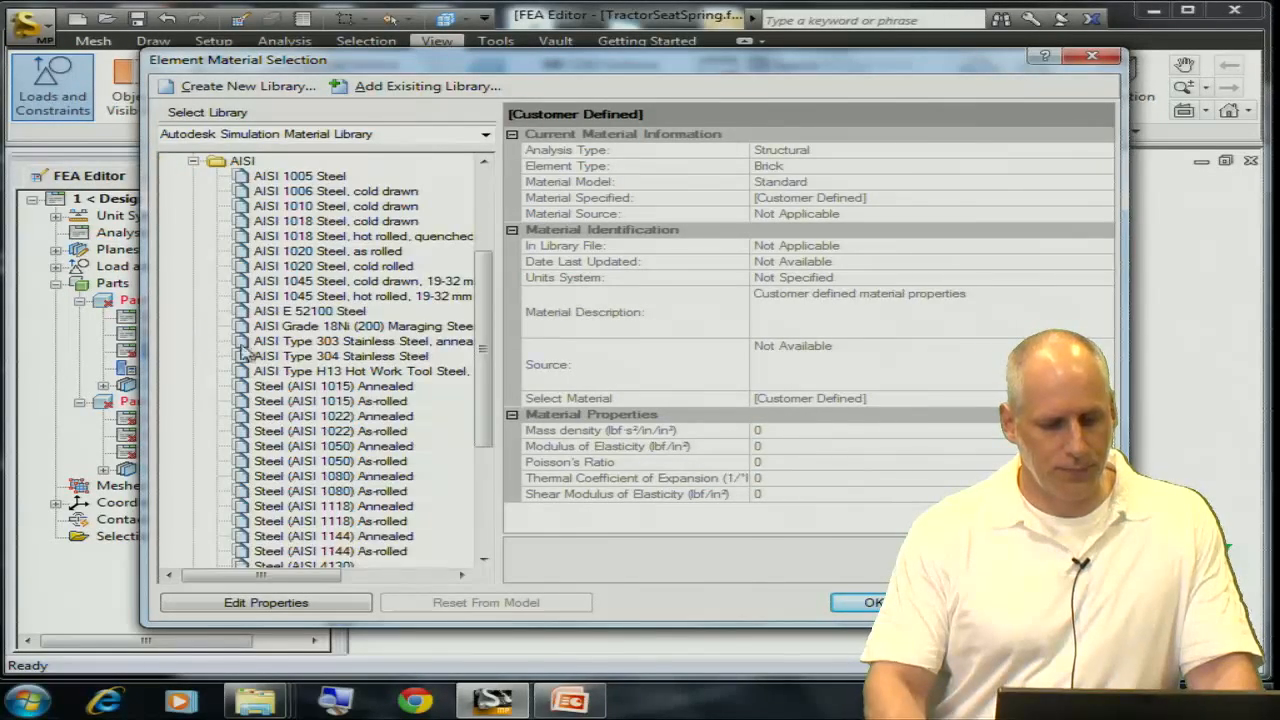
scroll(355, 548, down, 1)
click(333, 524)
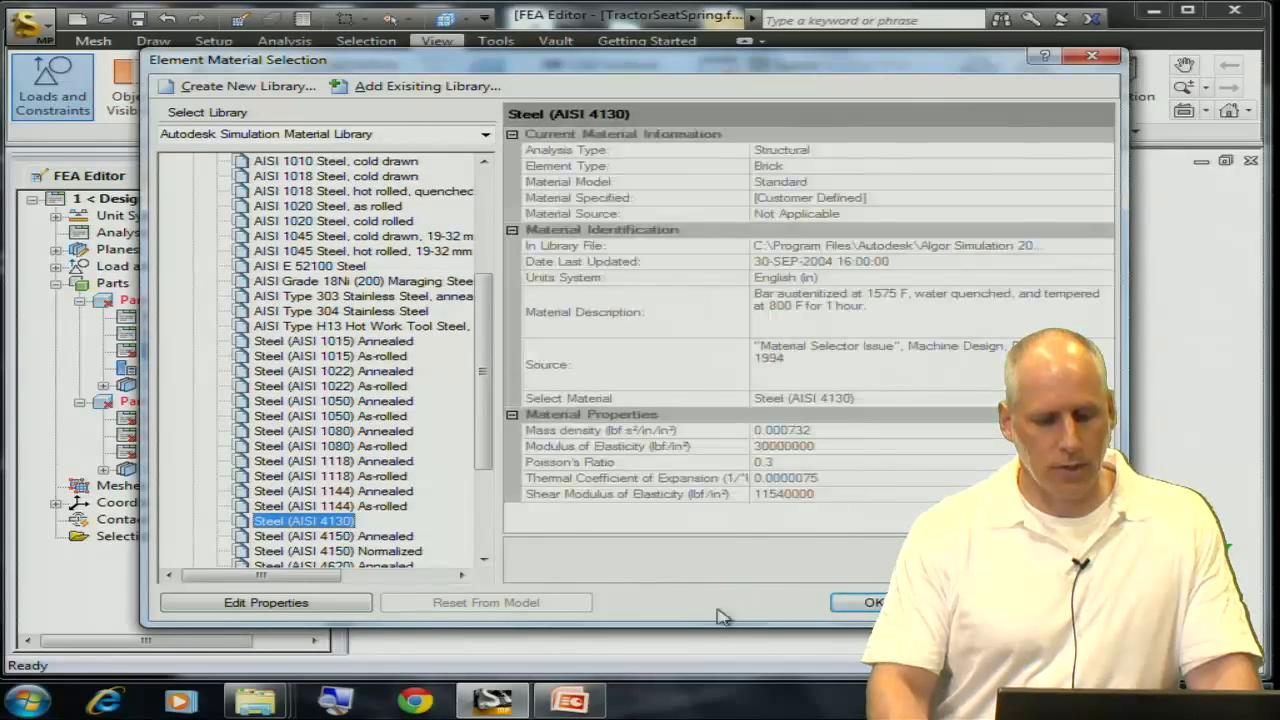
click(868, 603)
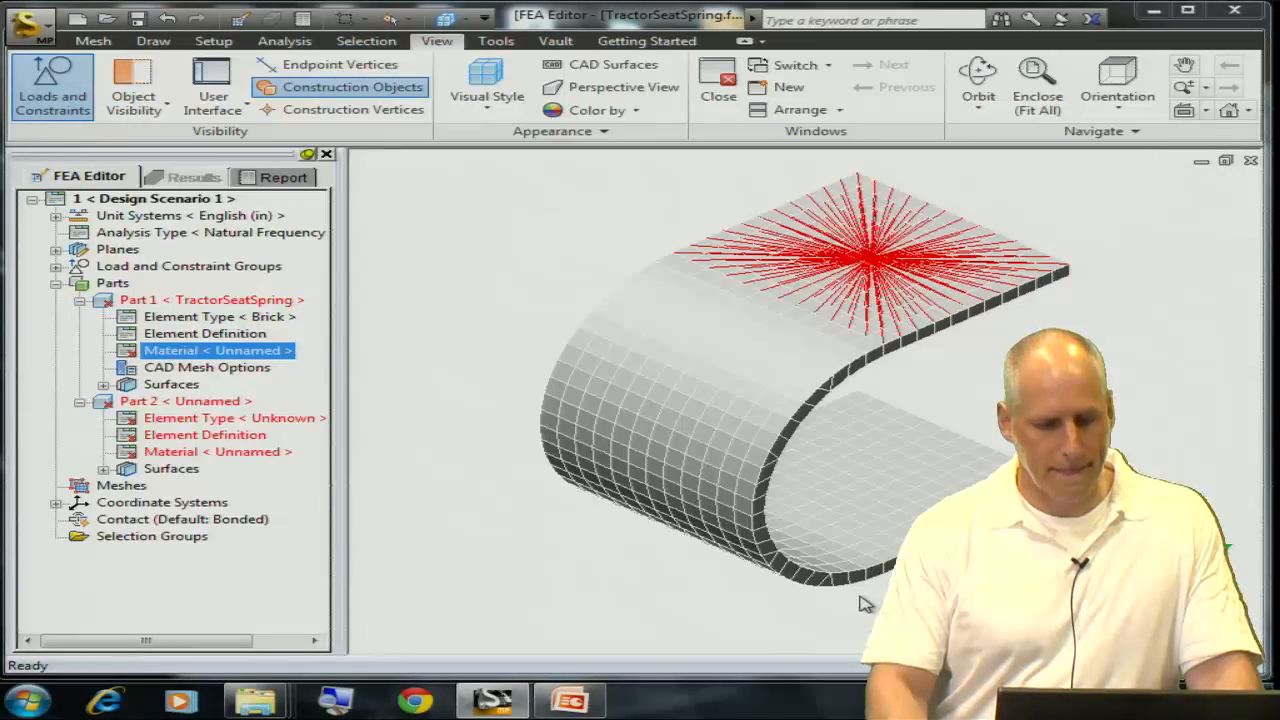
Inquire about the length of a mesh line on the spring's curved surface to judge the element size
right_click(190, 424)
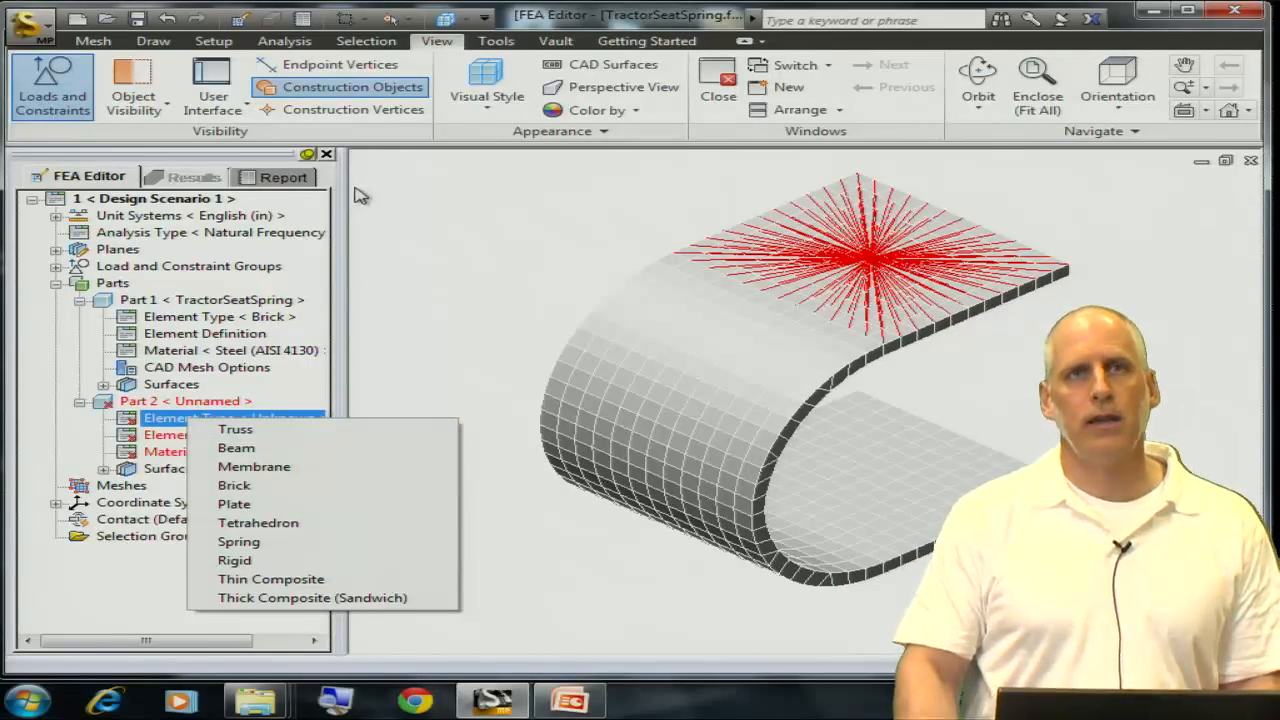
click(393, 19)
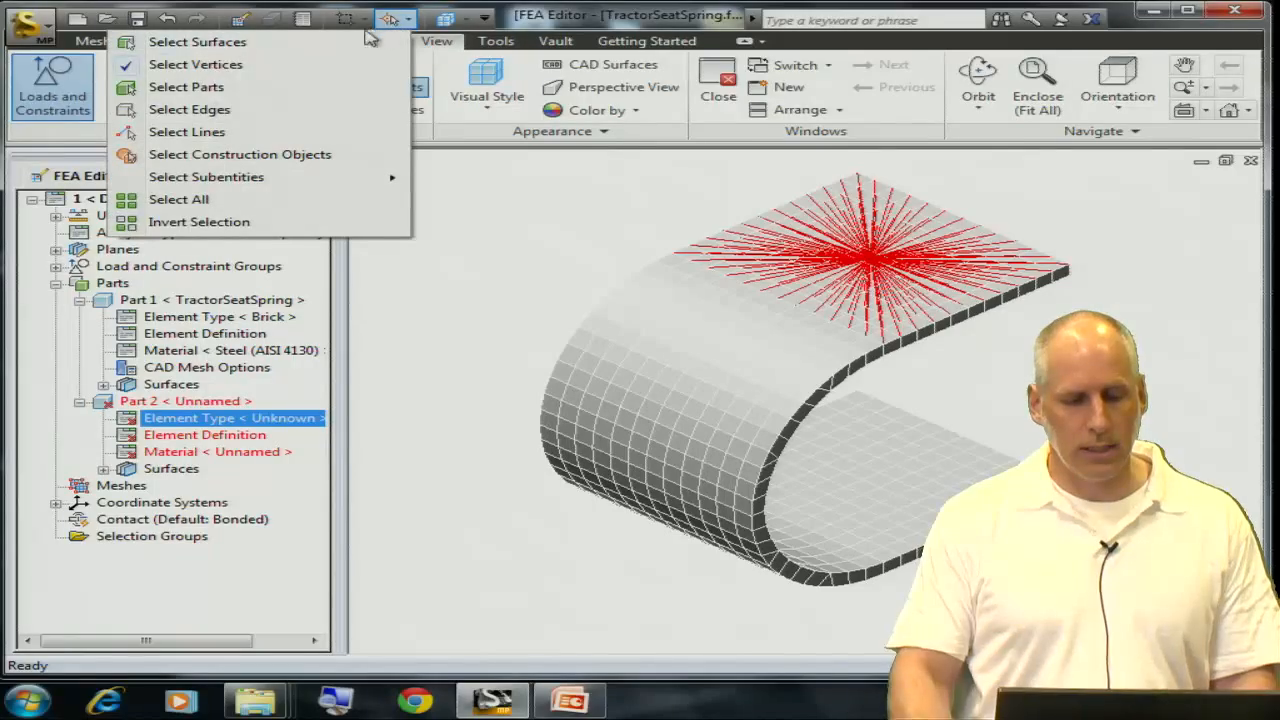
click(180, 132)
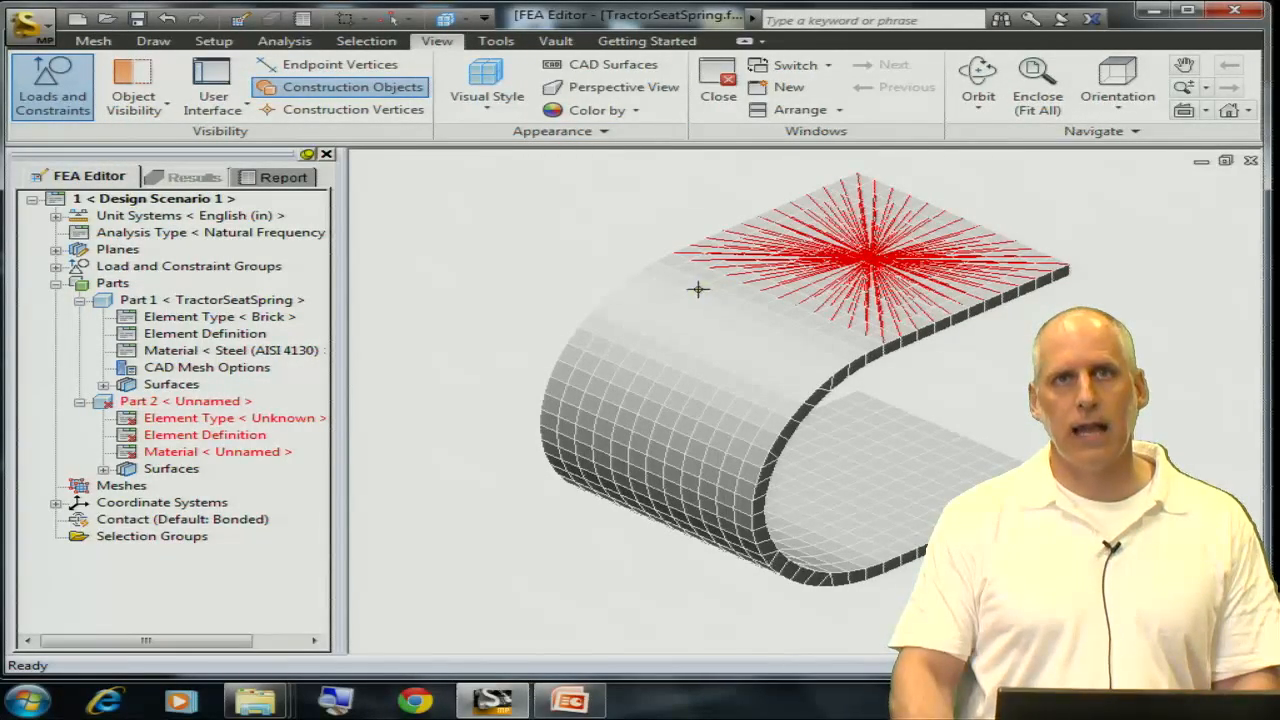
mouse_move(678, 334)
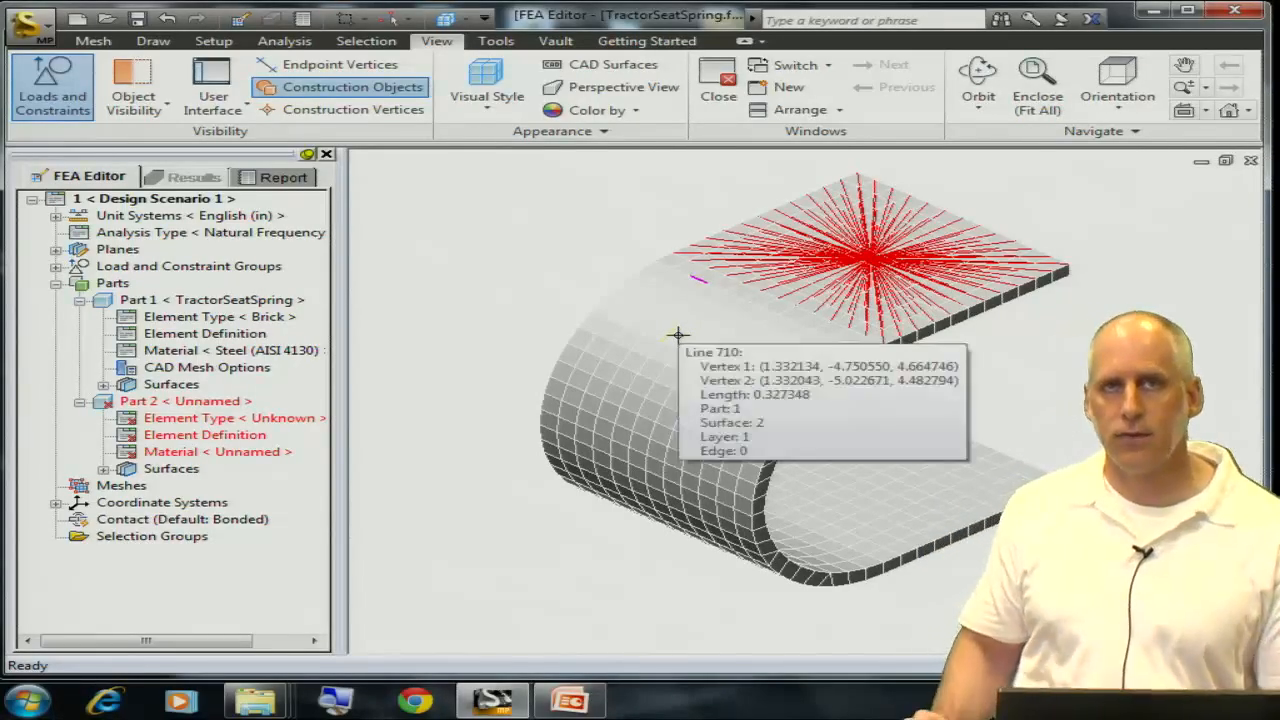
right_click(595, 277)
click(645, 332)
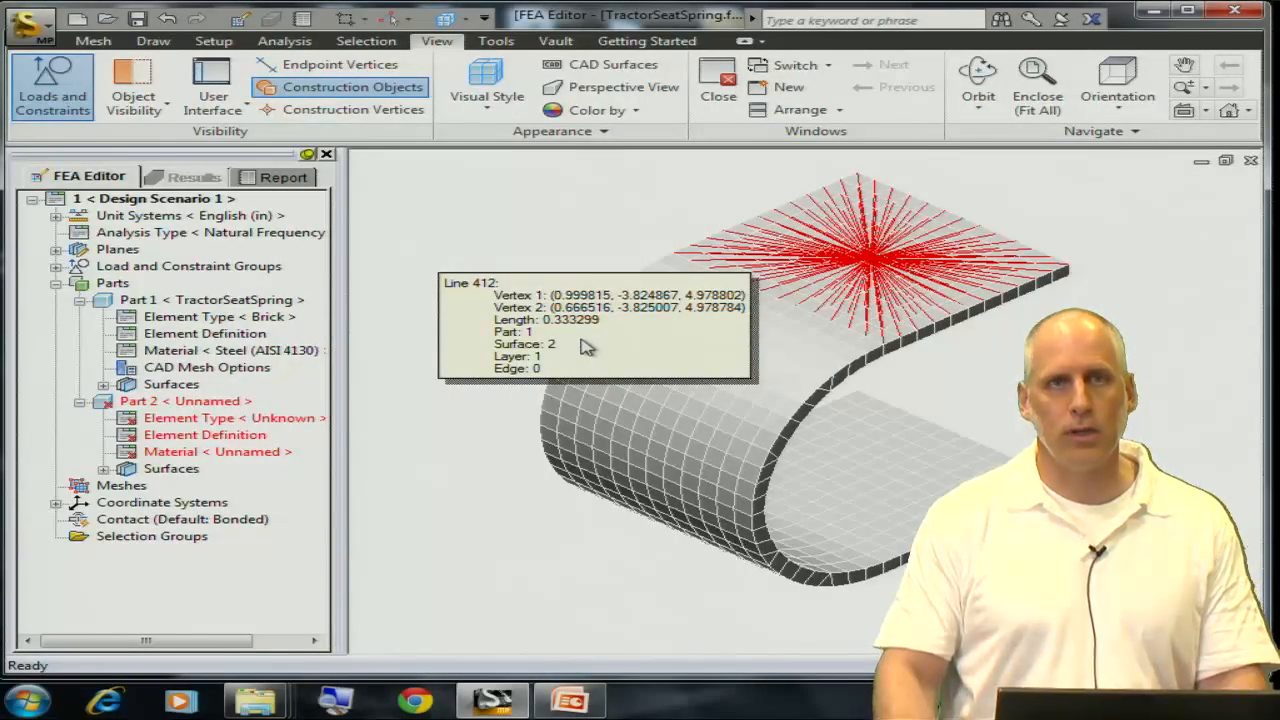
click(288, 448)
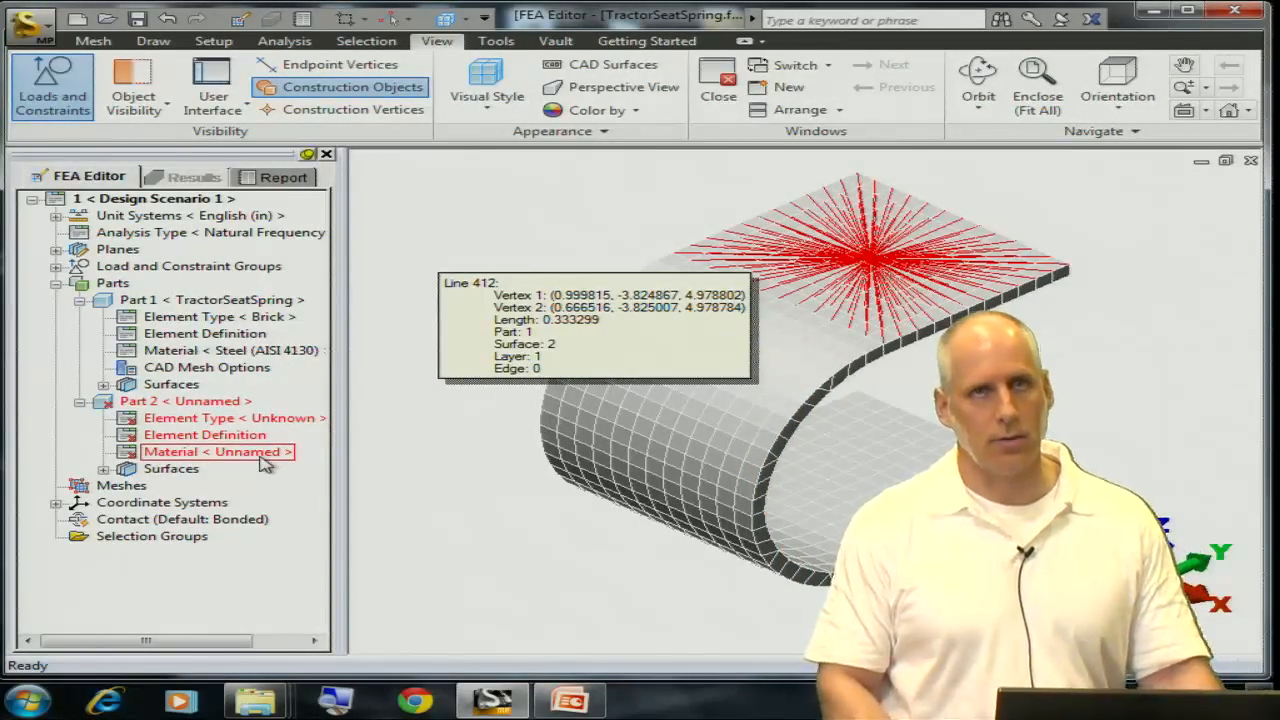
Set the element type of Part 2, the spokes, to Beam
click(226, 420)
right_click(226, 426)
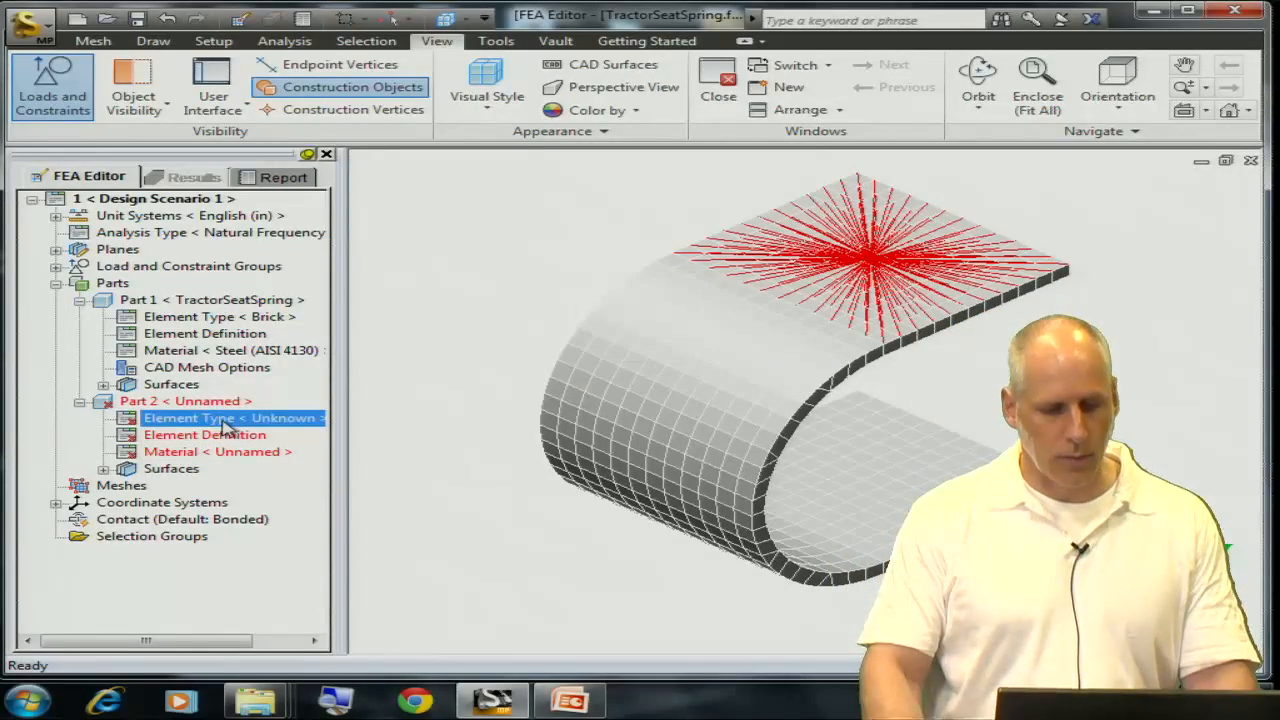
click(262, 451)
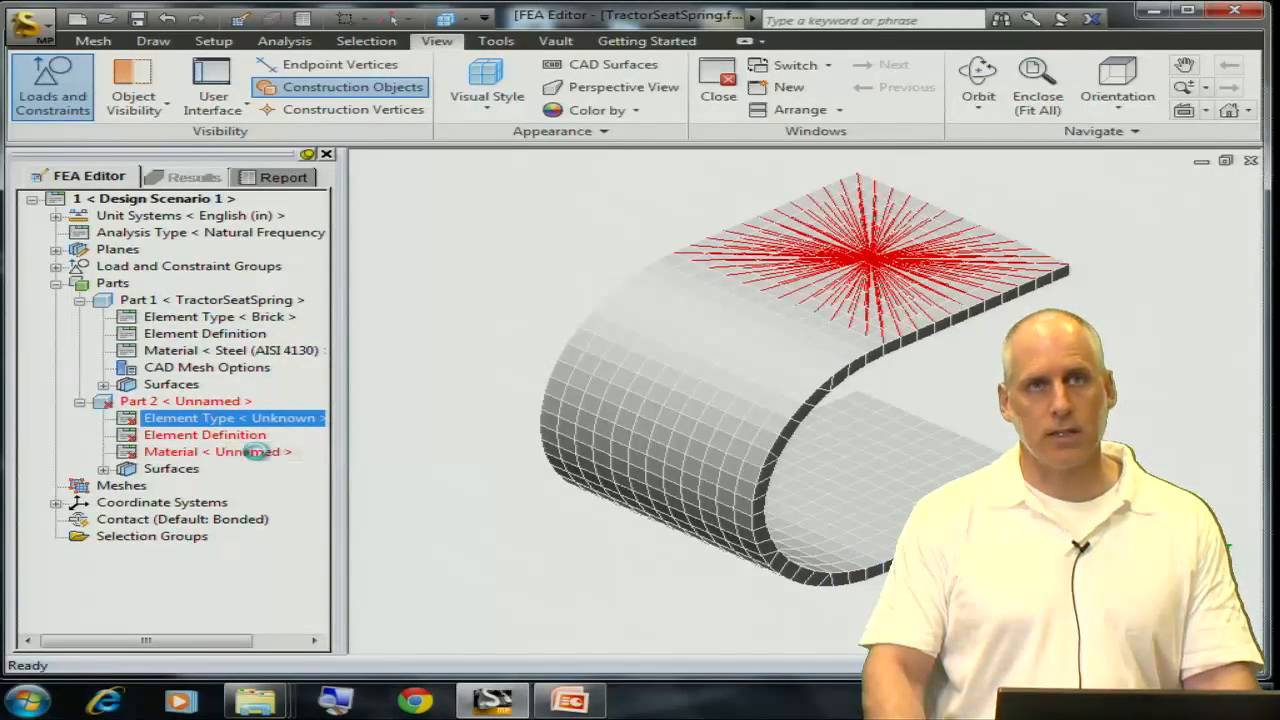
Define the beam cross-section of Part 2, the spokes, as Round with a radius of 0.3 in
click(230, 437)
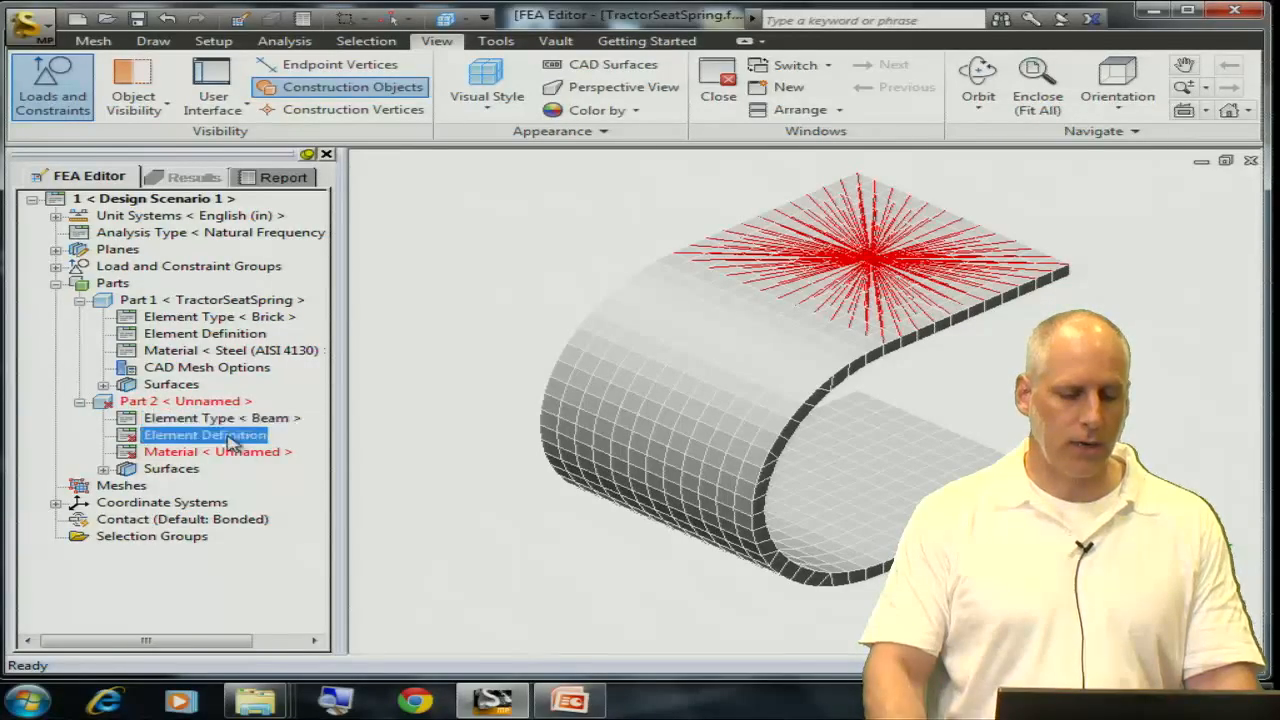
right_click(232, 441)
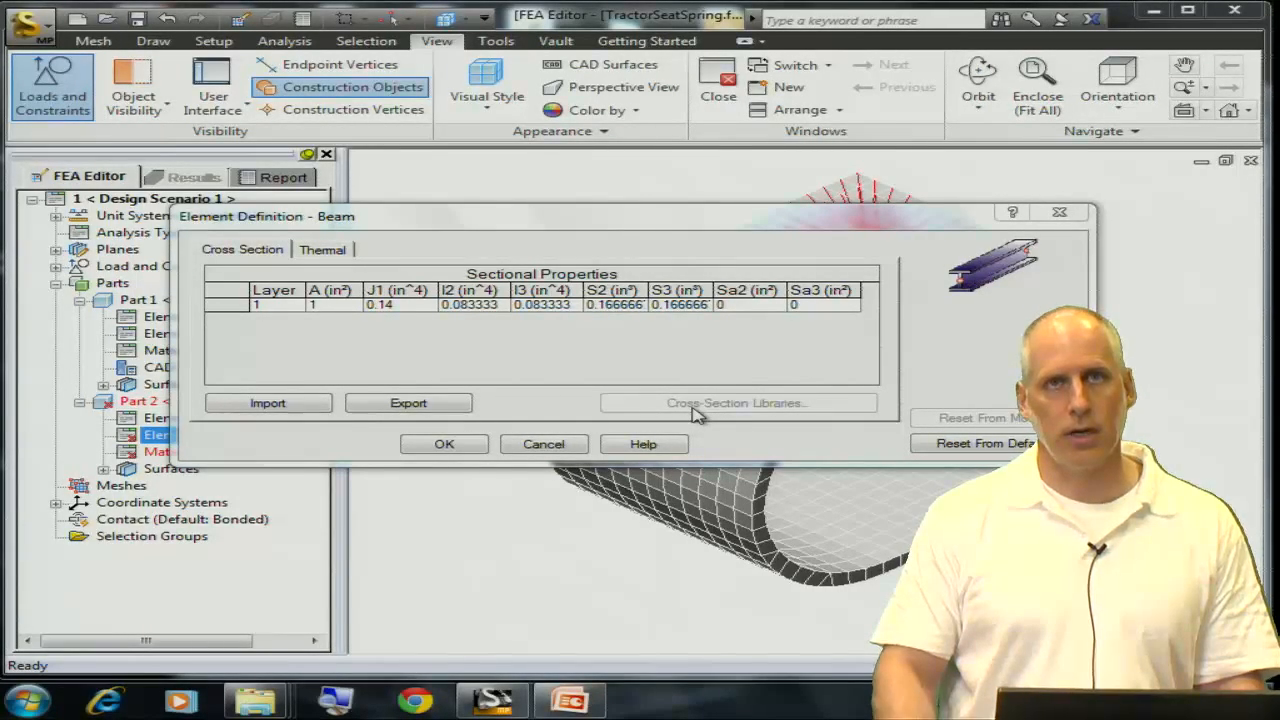
click(380, 305)
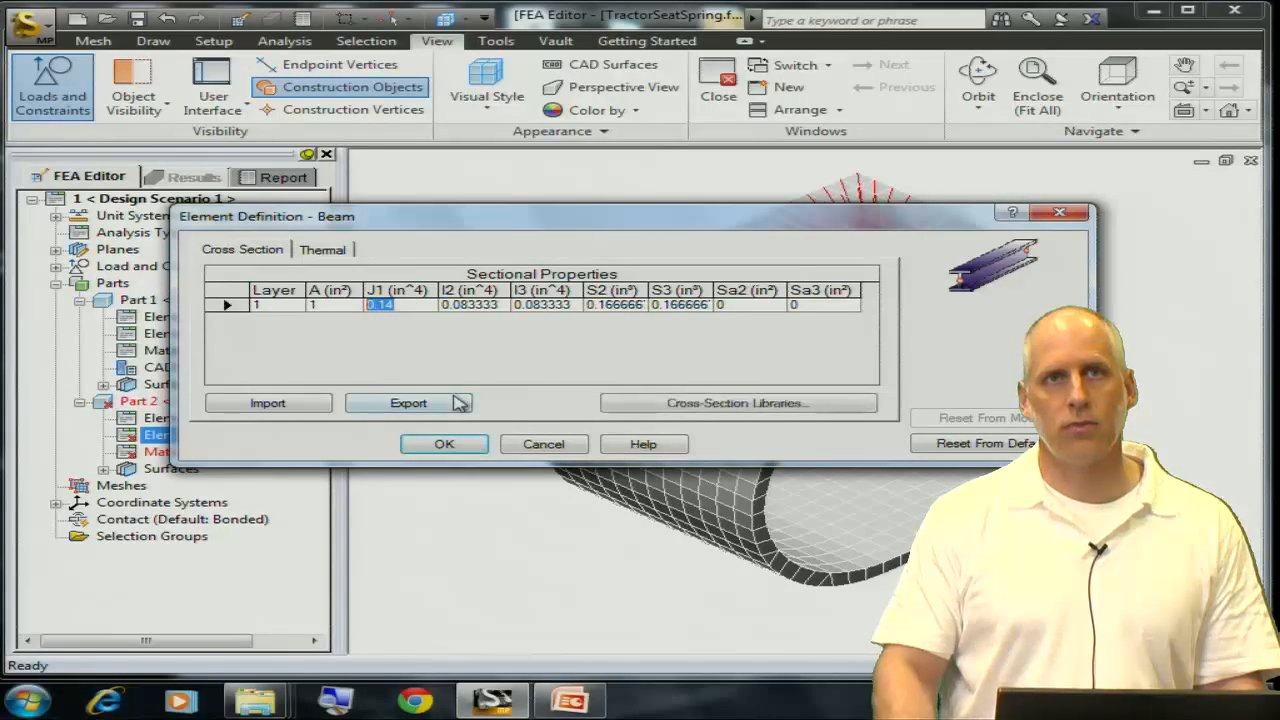
click(690, 408)
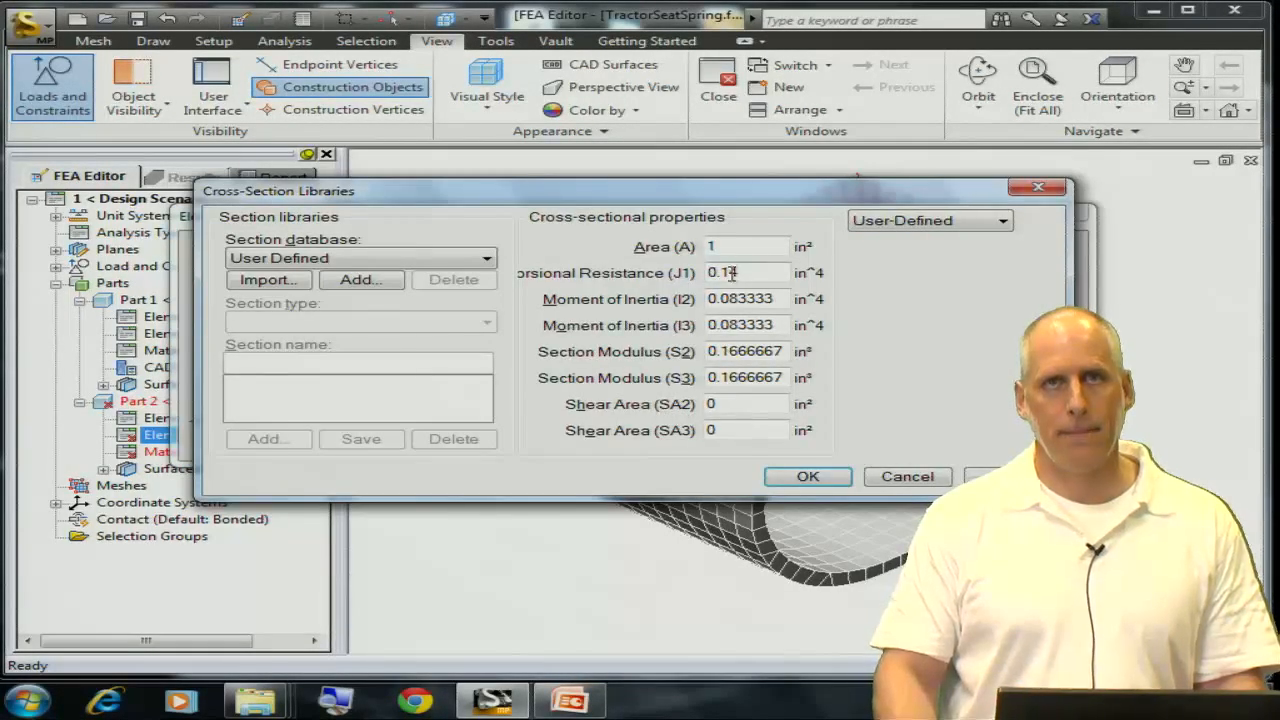
click(925, 221)
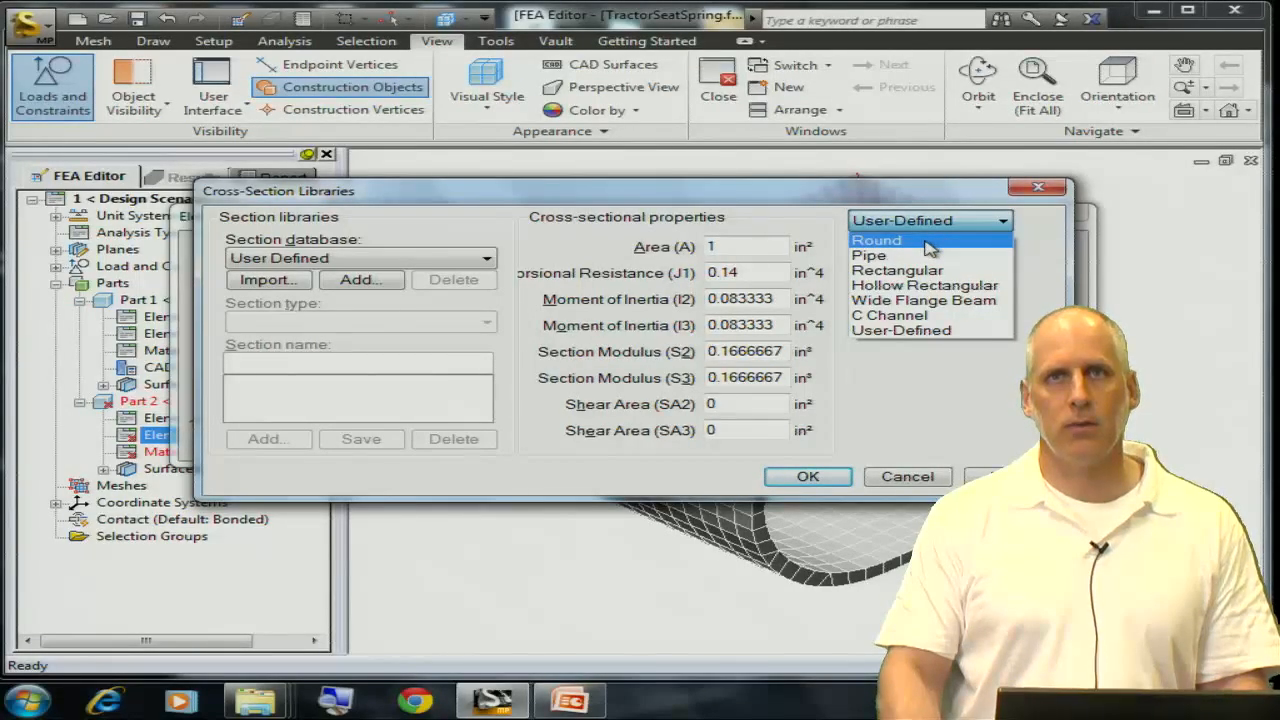
click(930, 243)
double_click(976, 246)
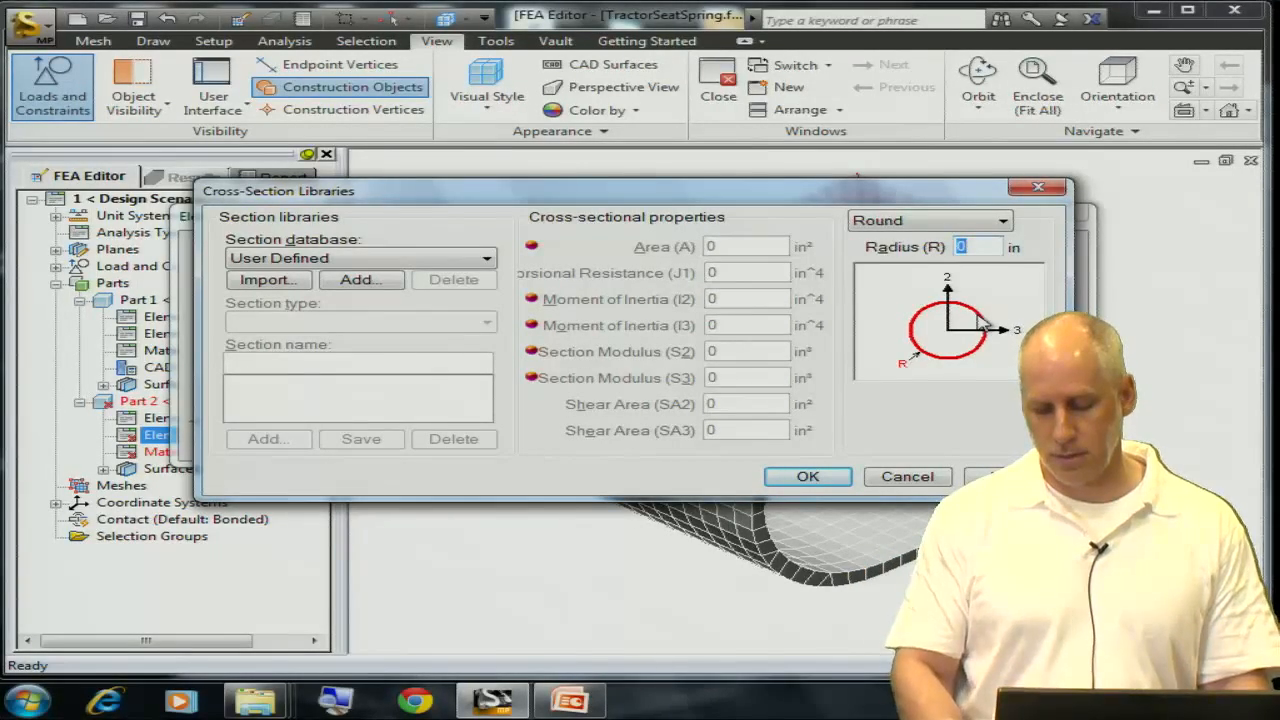
text(.3)
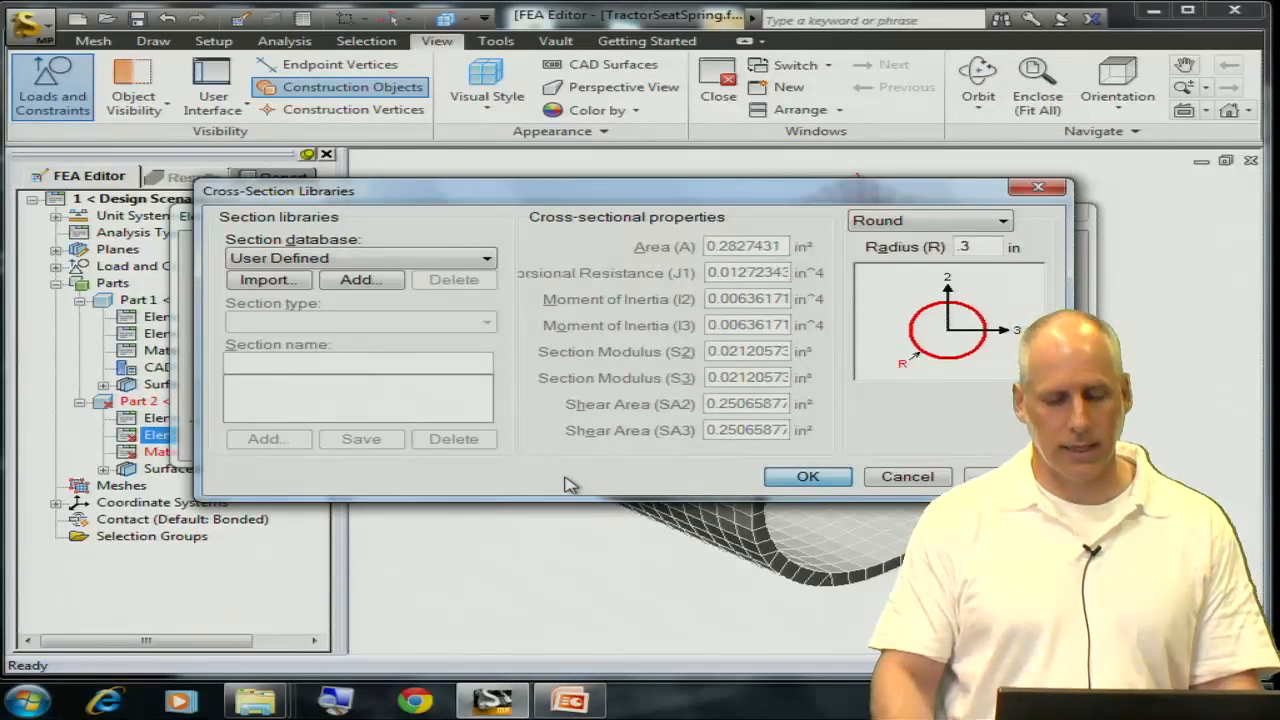
key(Return)
click(447, 445)
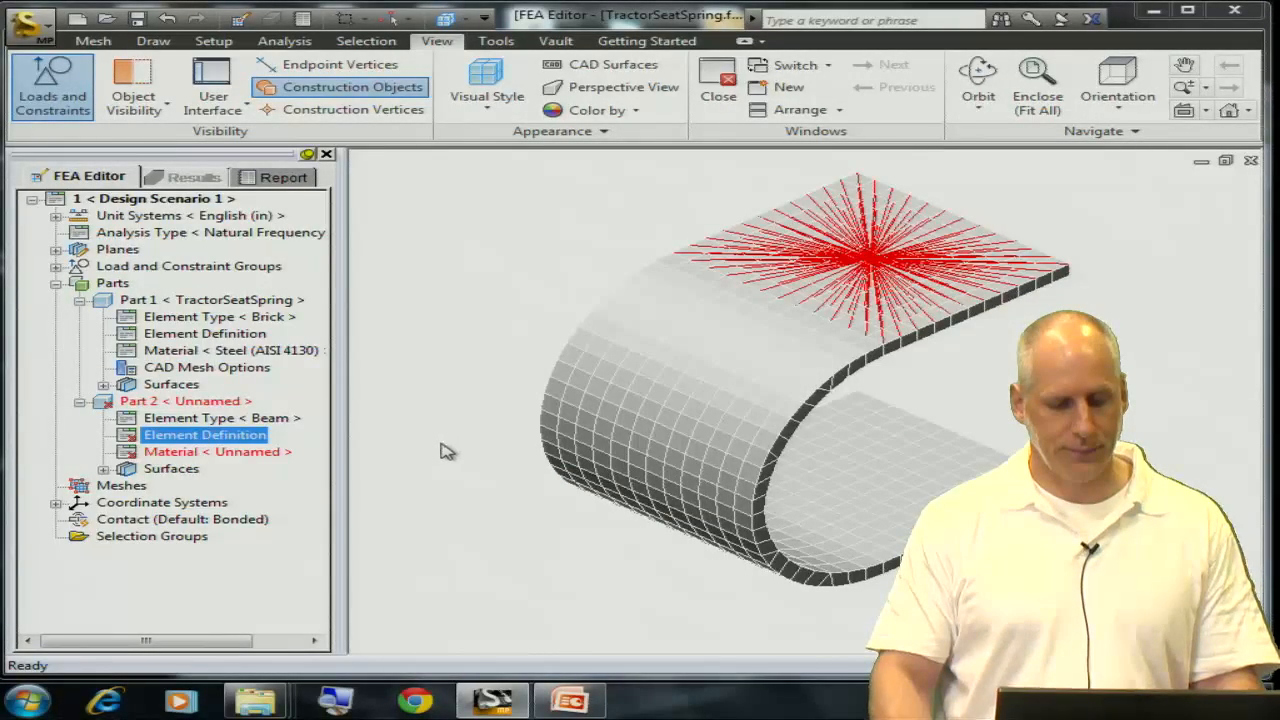
Choose Steel (AISI 4130) from the Autodesk Simulation Material Library as the material for Part 2
right_click(206, 452)
click(235, 464)
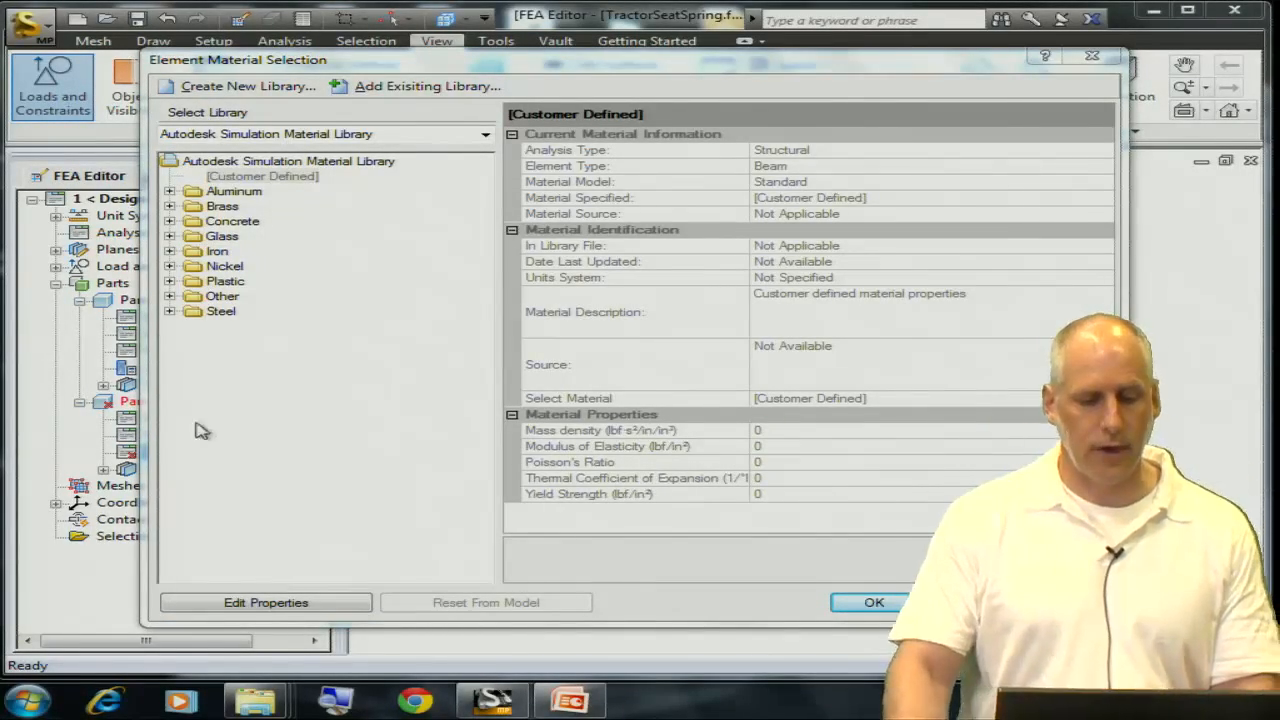
click(169, 312)
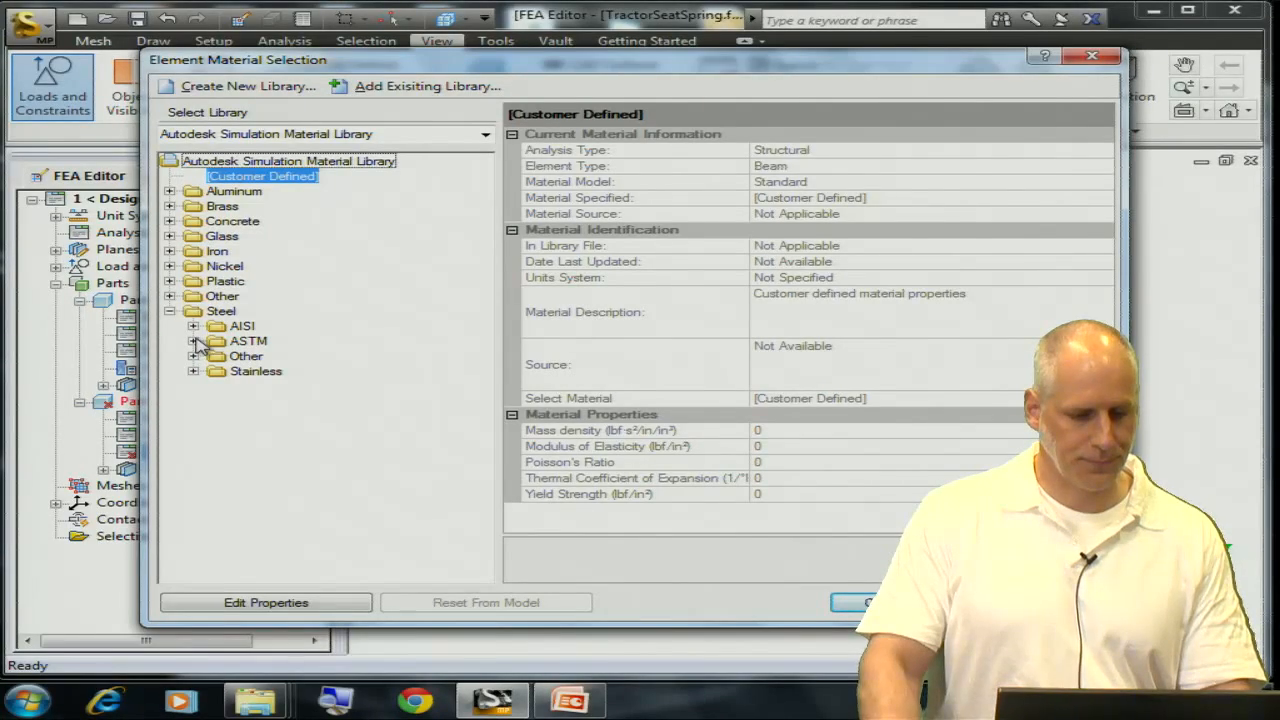
click(193, 326)
scroll(333, 470, down, 5)
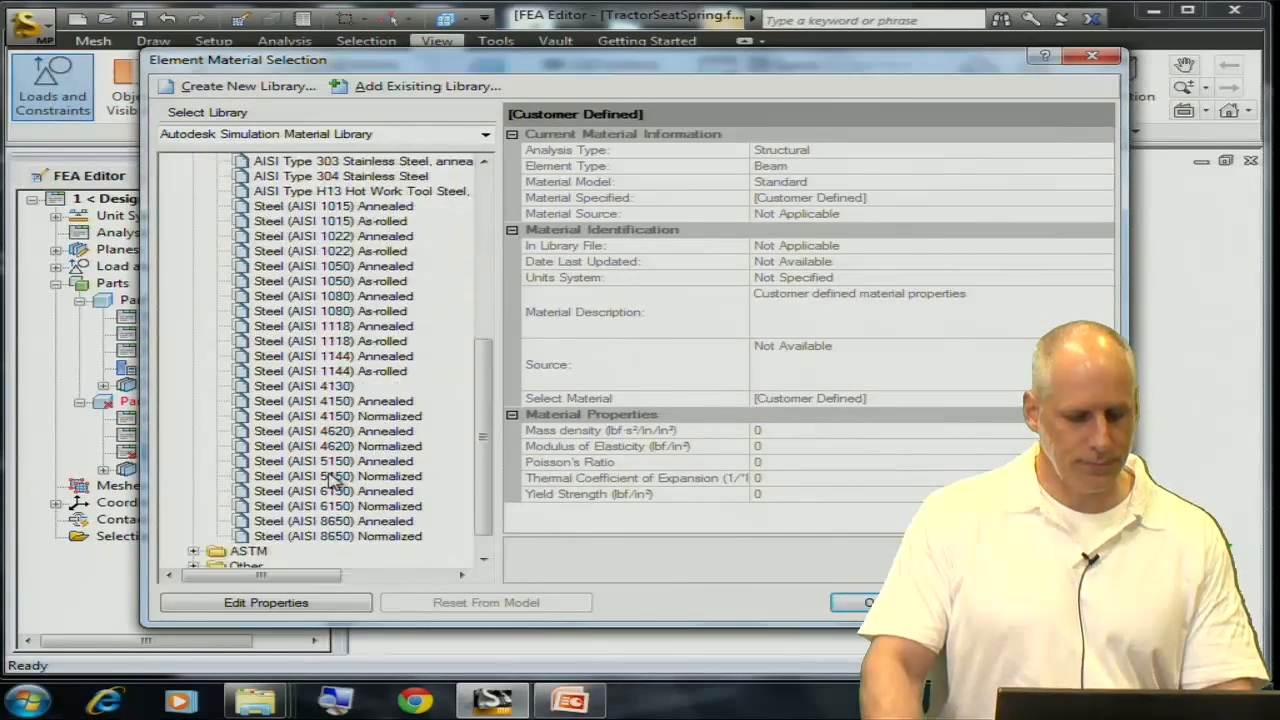
click(320, 386)
Edit Part 2's material properties, setting the mass density to 0.0000000000000732 lbf·s²/in/in³ so the spokes are practically massless
click(287, 605)
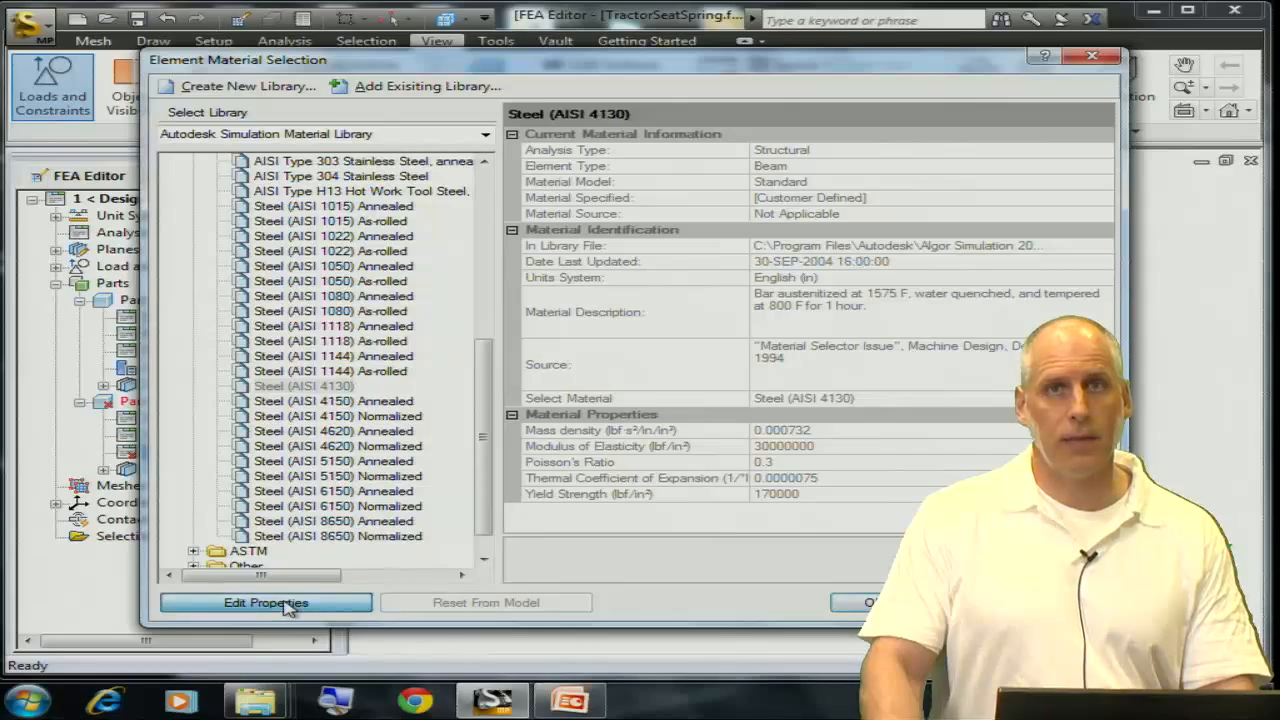
click(525, 289)
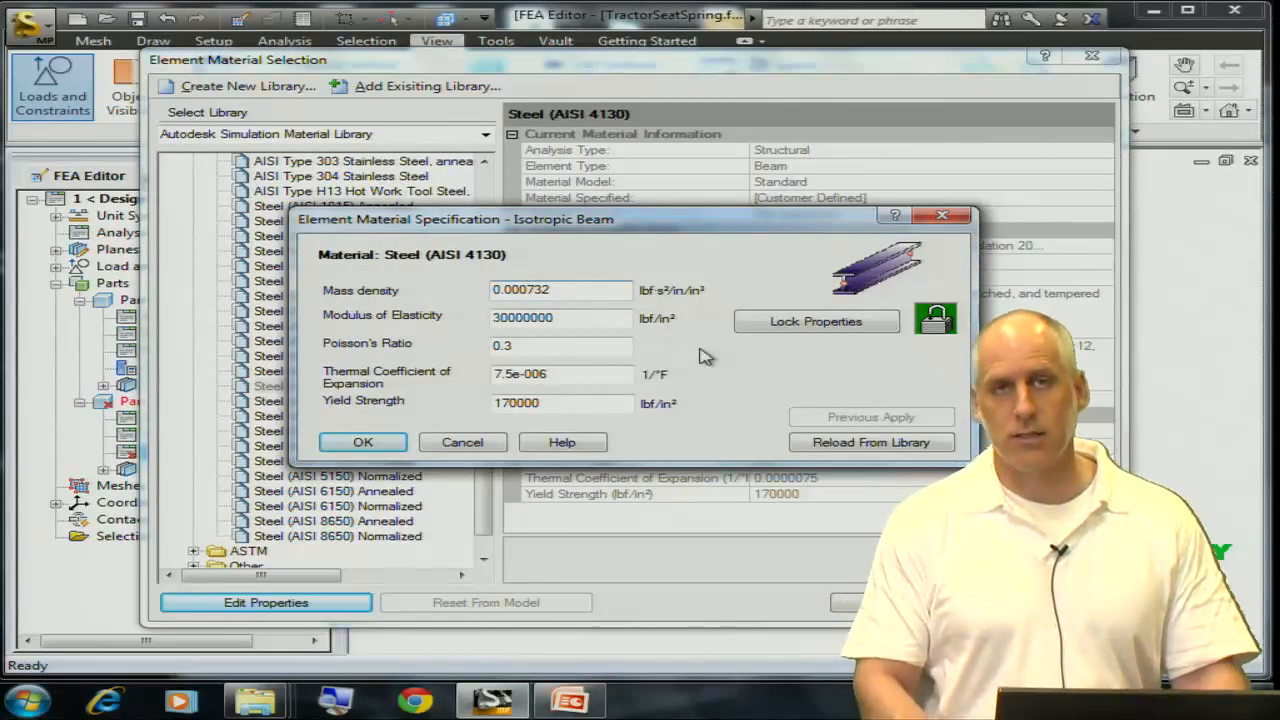
text(00000000)
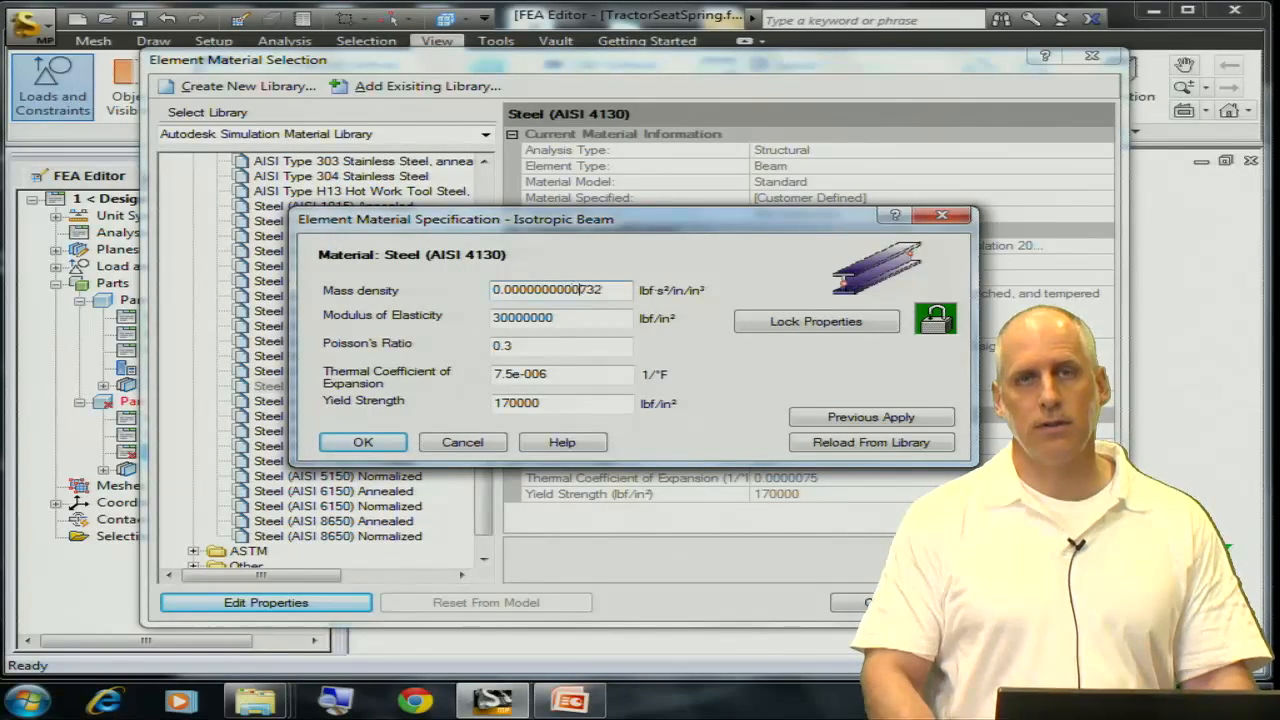
text(000)
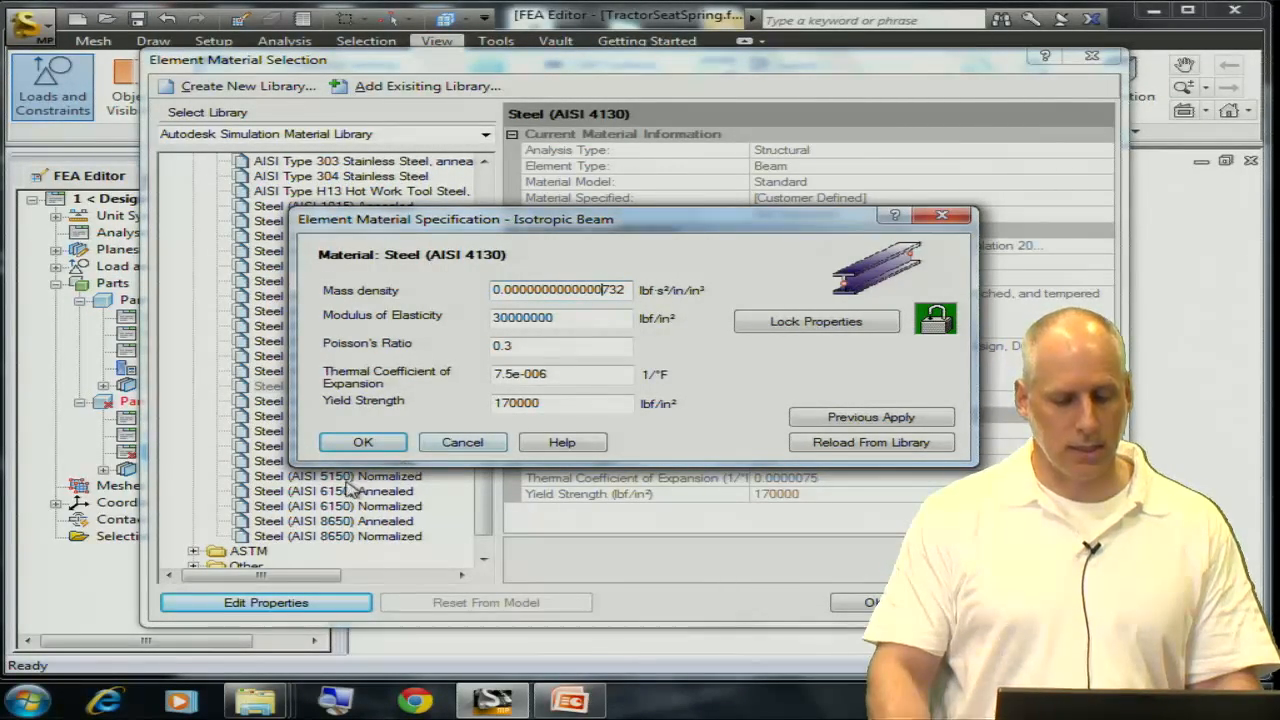
click(360, 446)
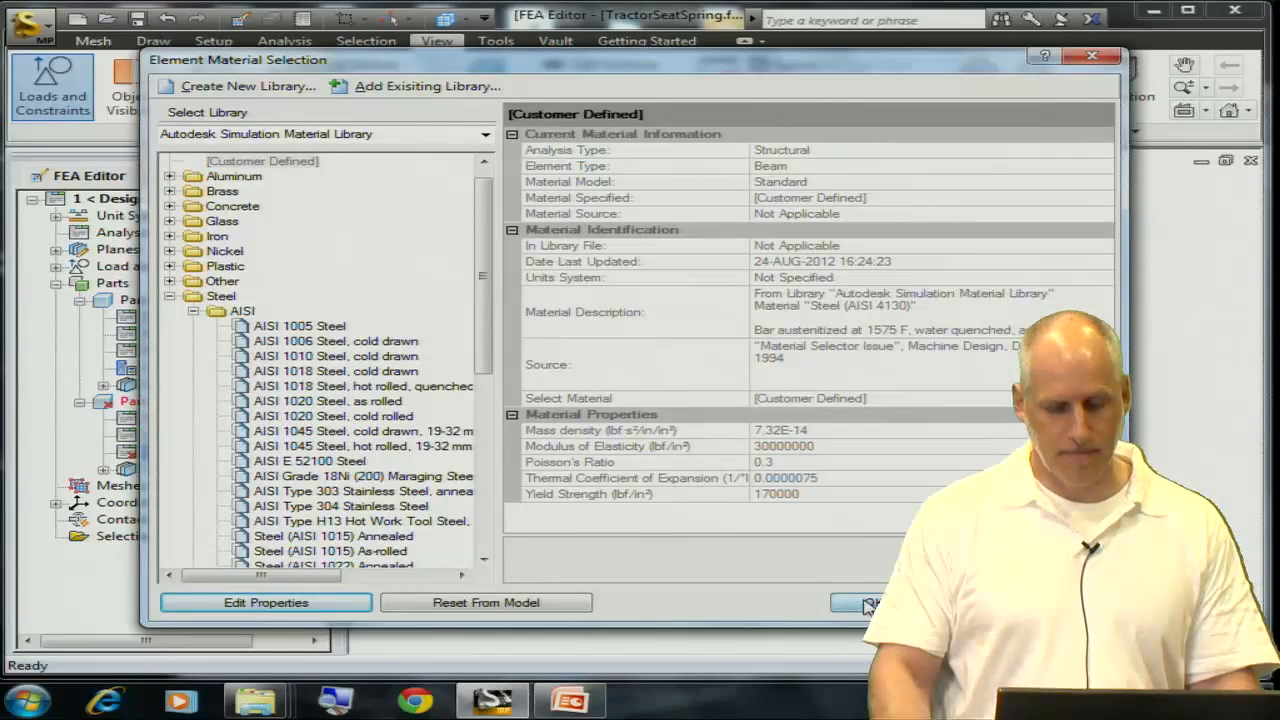
click(866, 604)
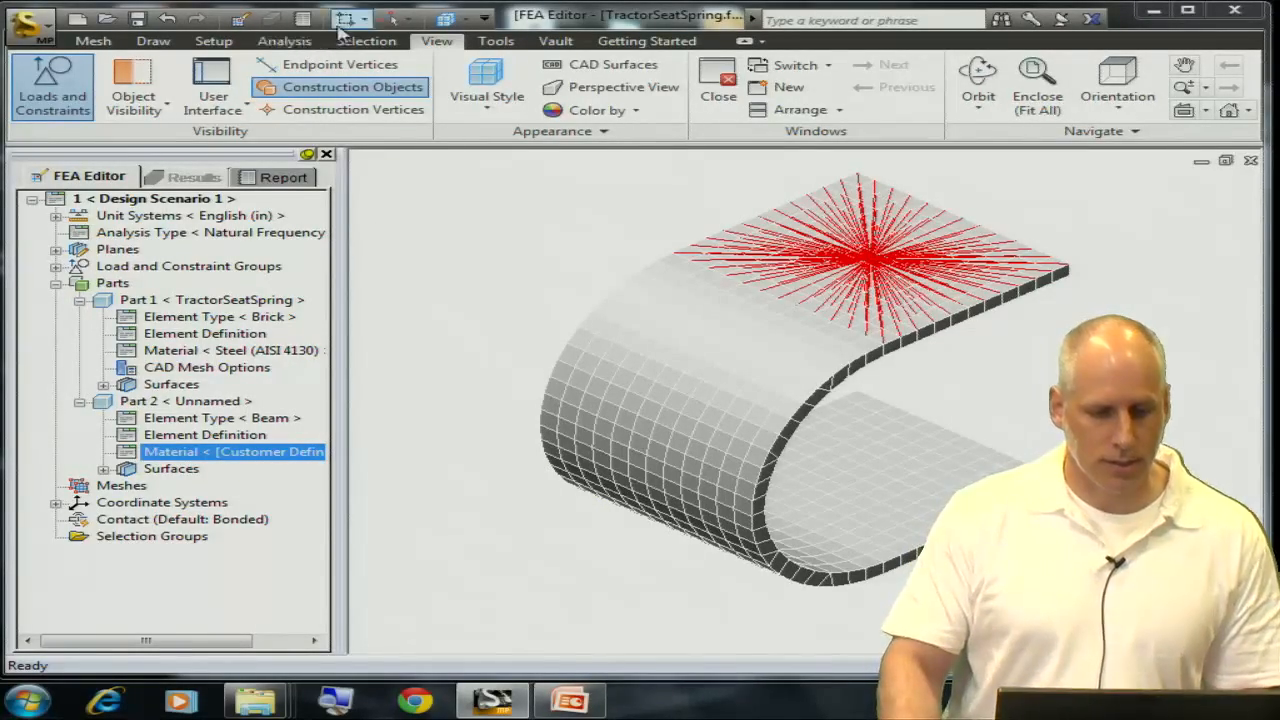
Add a Fixed surface general constraint to the flat underside of the spring's lower leg
click(397, 20)
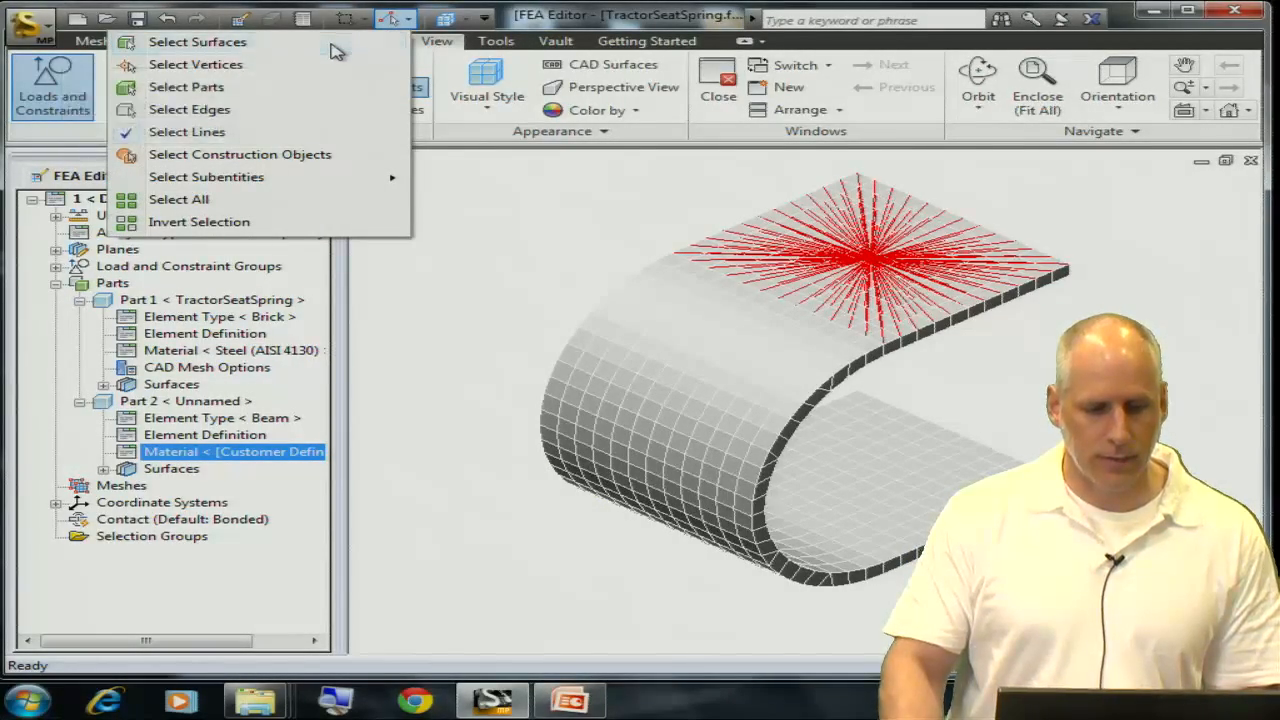
click(337, 45)
click(941, 447)
middle_drag(941, 445, 908, 331)
click(885, 530)
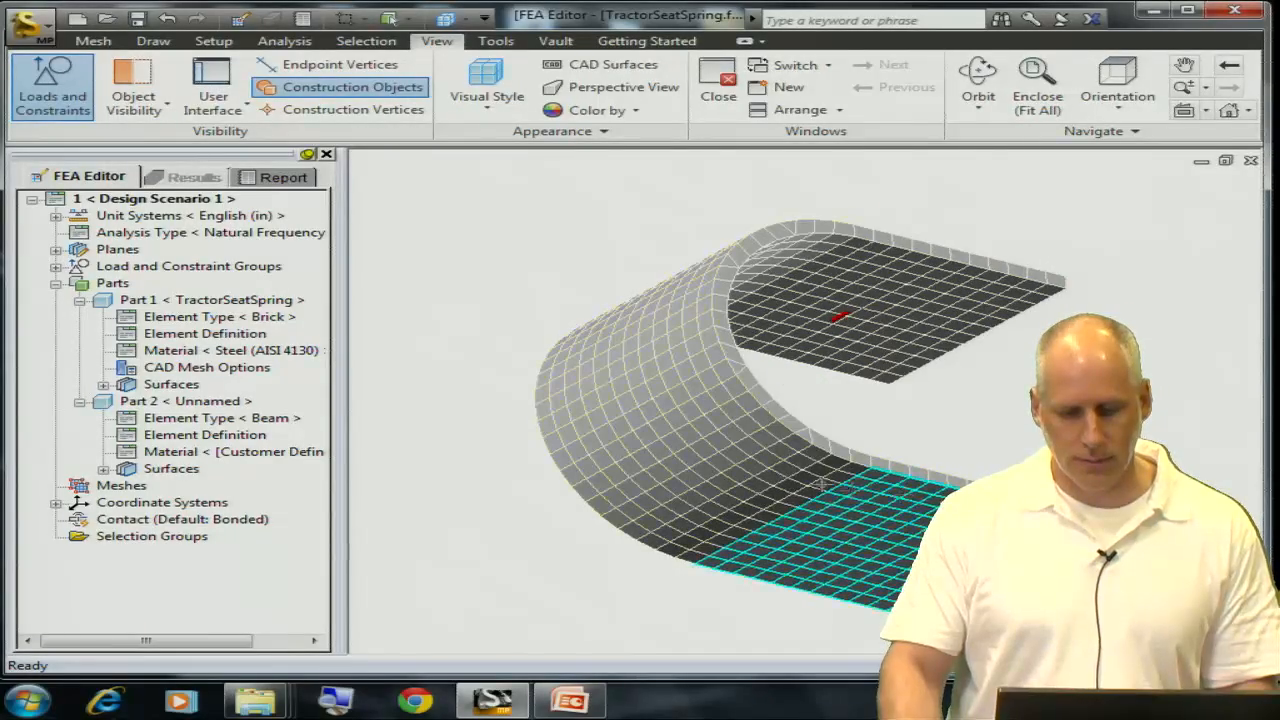
right_click(403, 193)
mouse_move(464, 289)
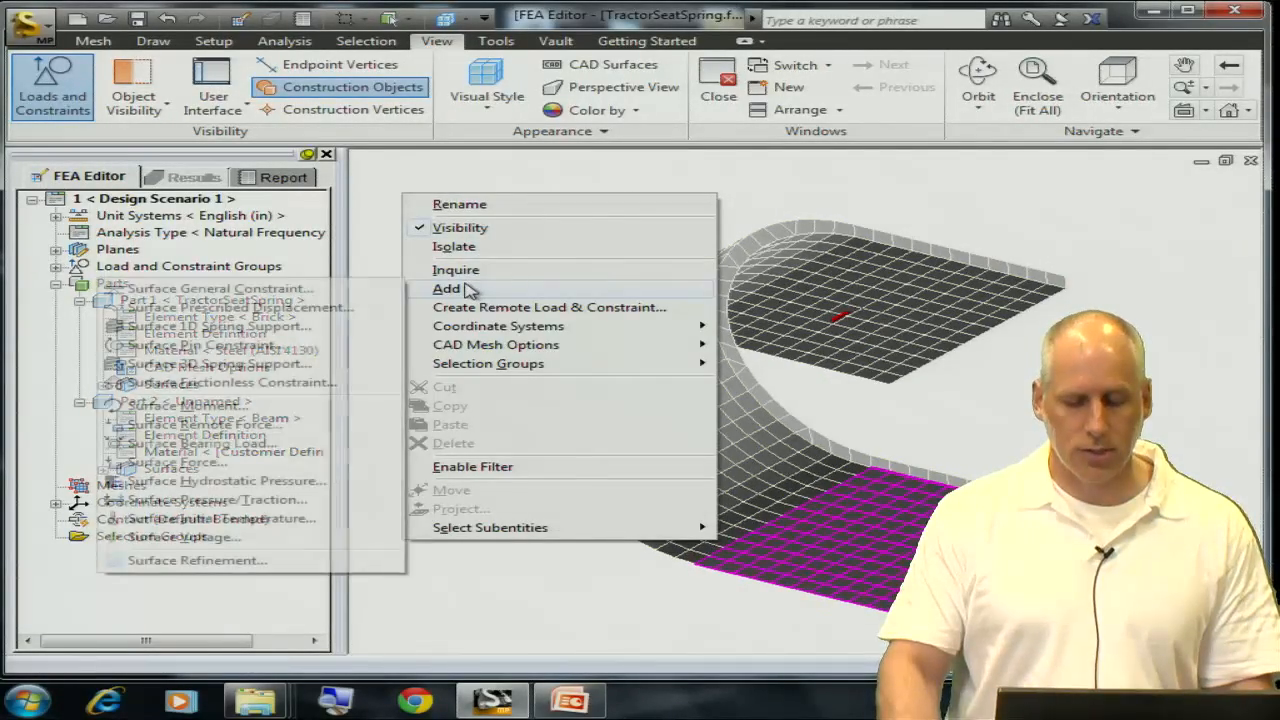
click(300, 289)
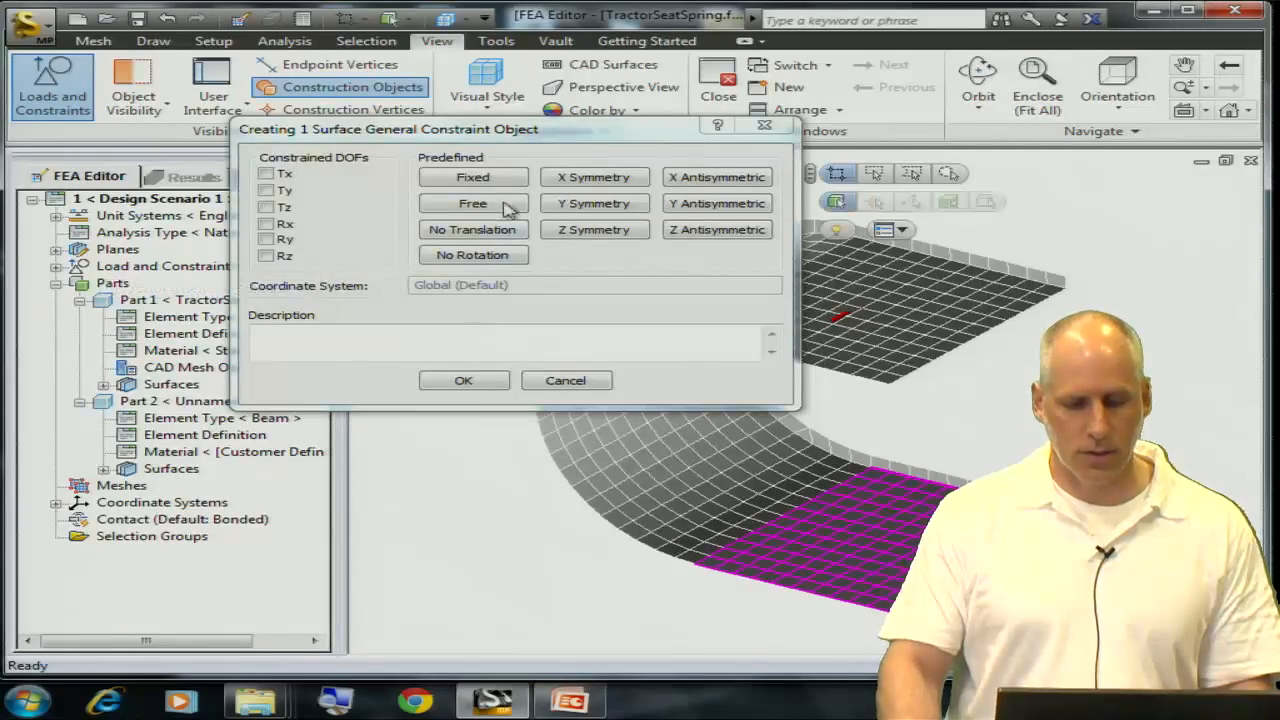
click(492, 180)
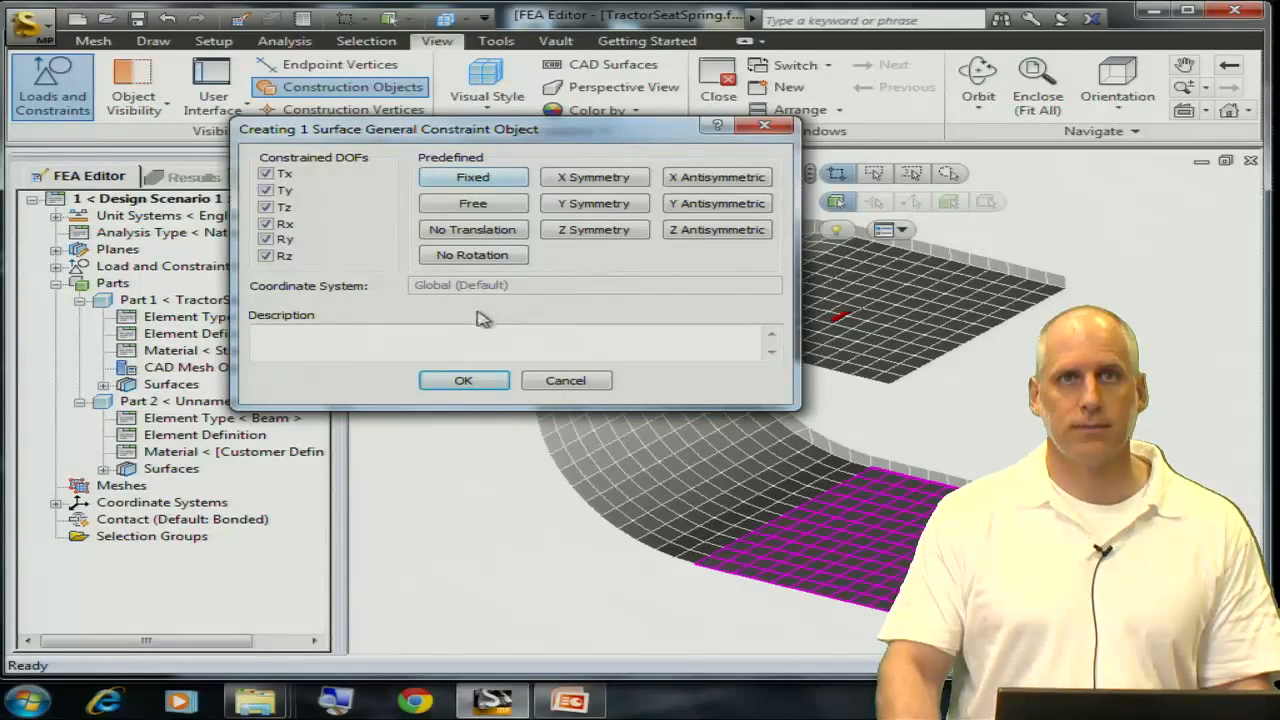
click(462, 383)
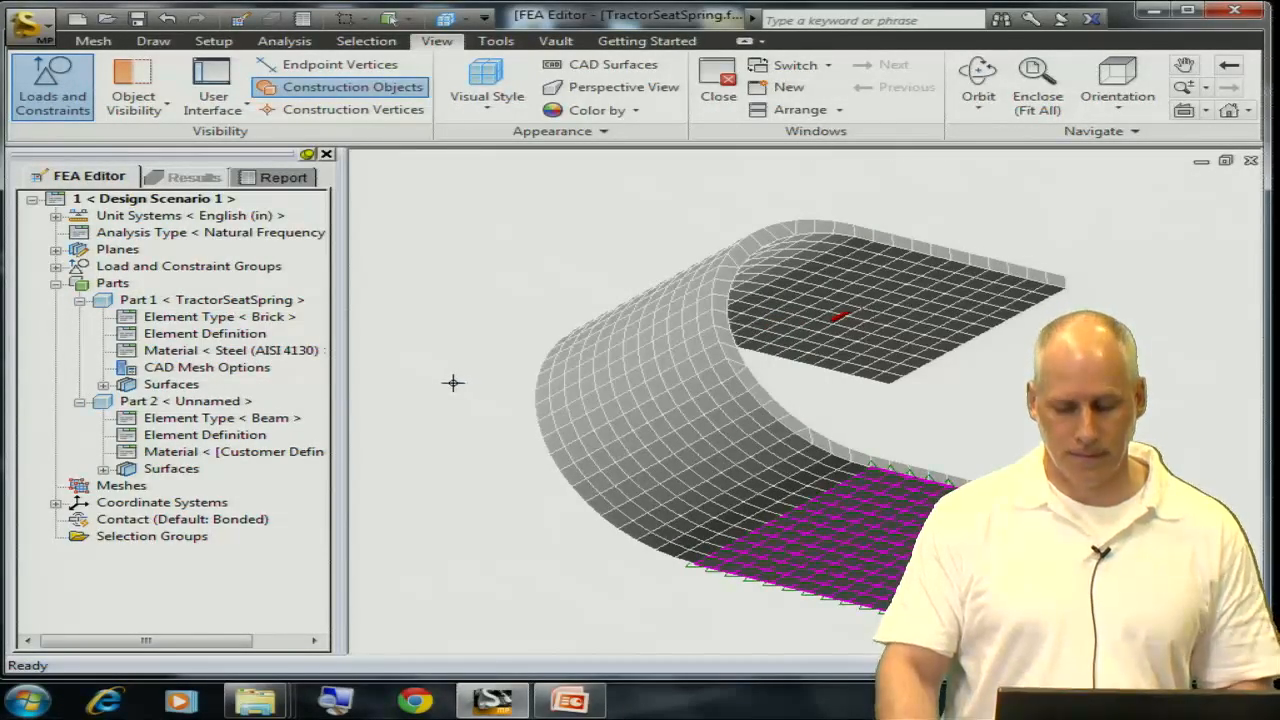
Run the natural frequency (modal) simulation and open its results
key(F6)
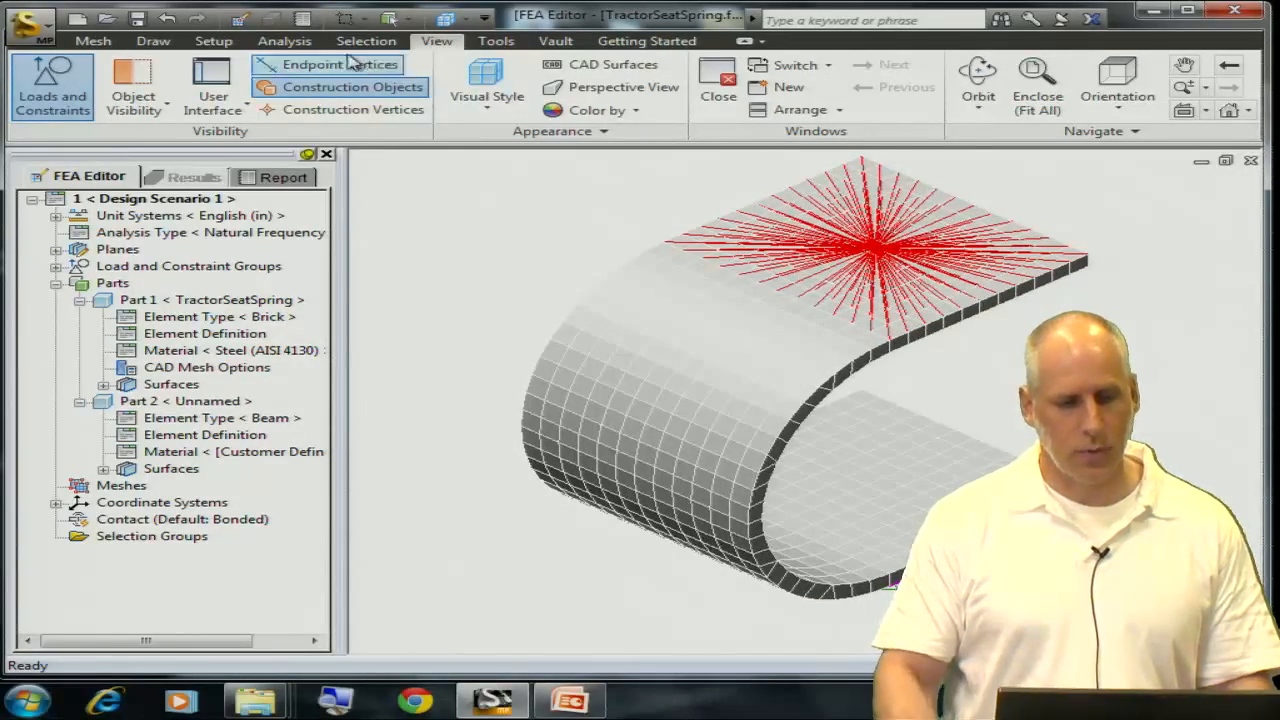
click(285, 41)
click(50, 88)
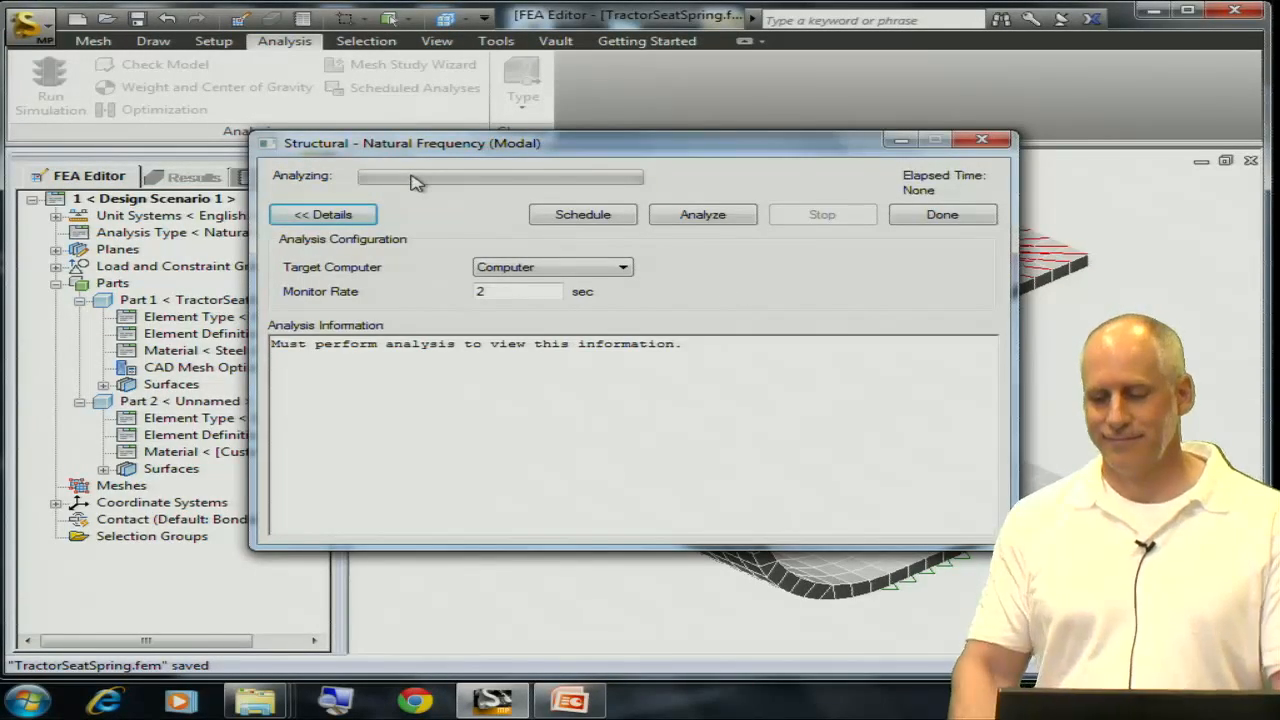
click(705, 214)
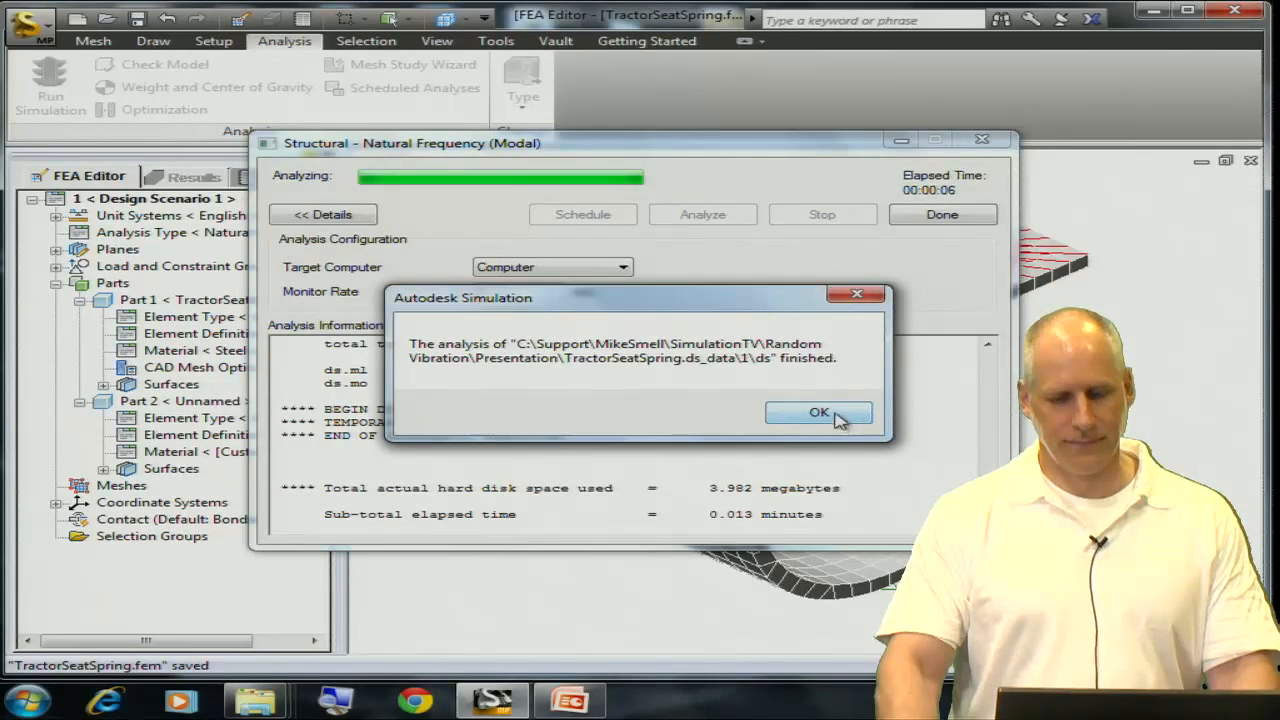
click(832, 418)
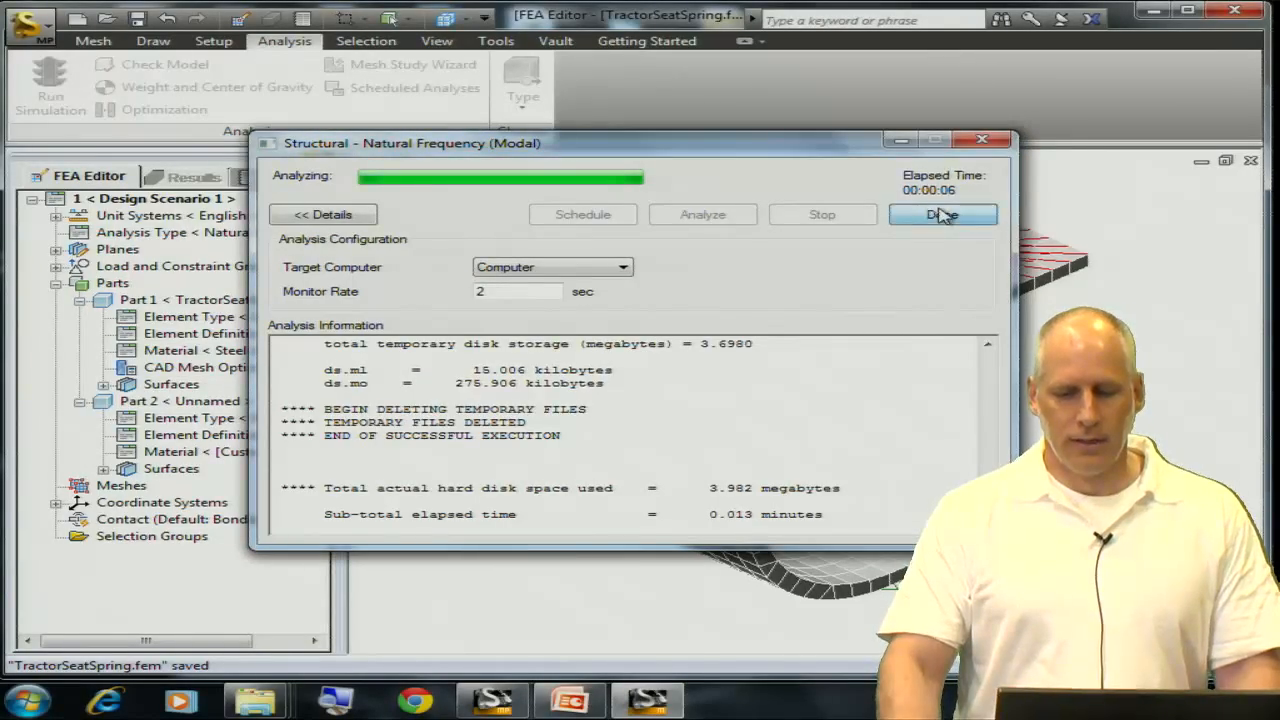
click(940, 214)
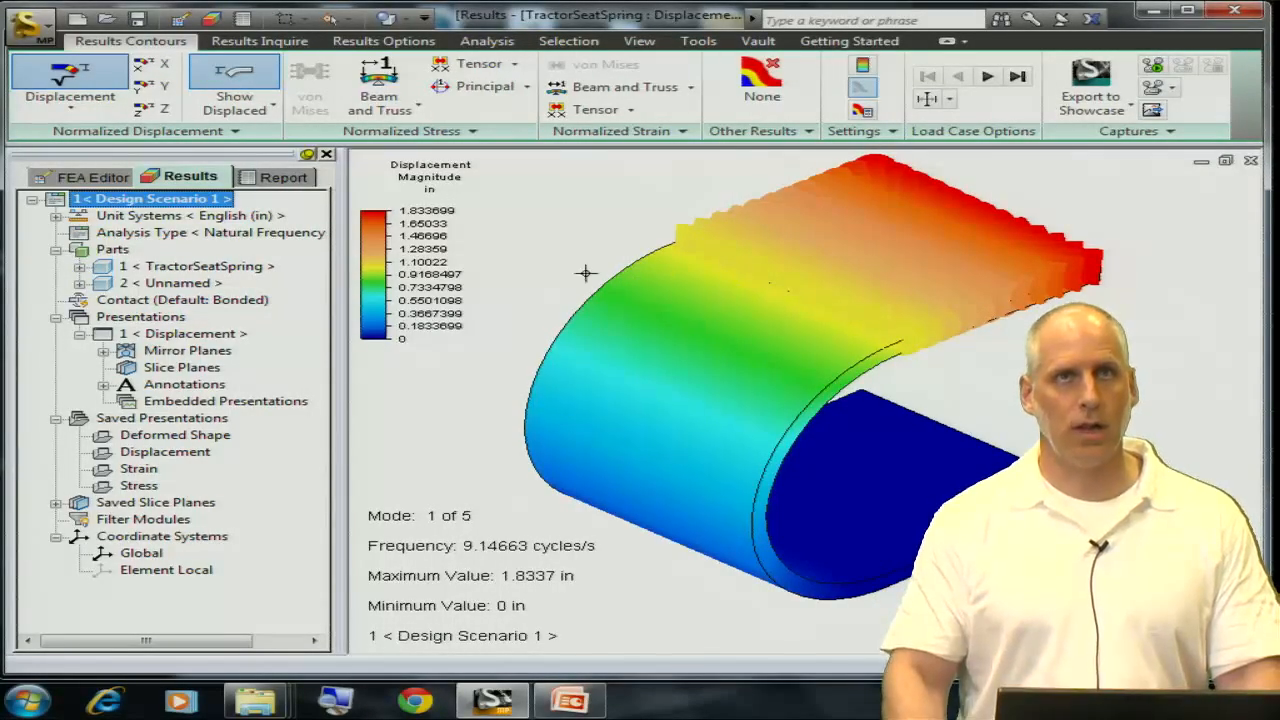
Examine the modal effective mass and participation factors for the X, Y and Z directions in the report's analysis log
click(283, 177)
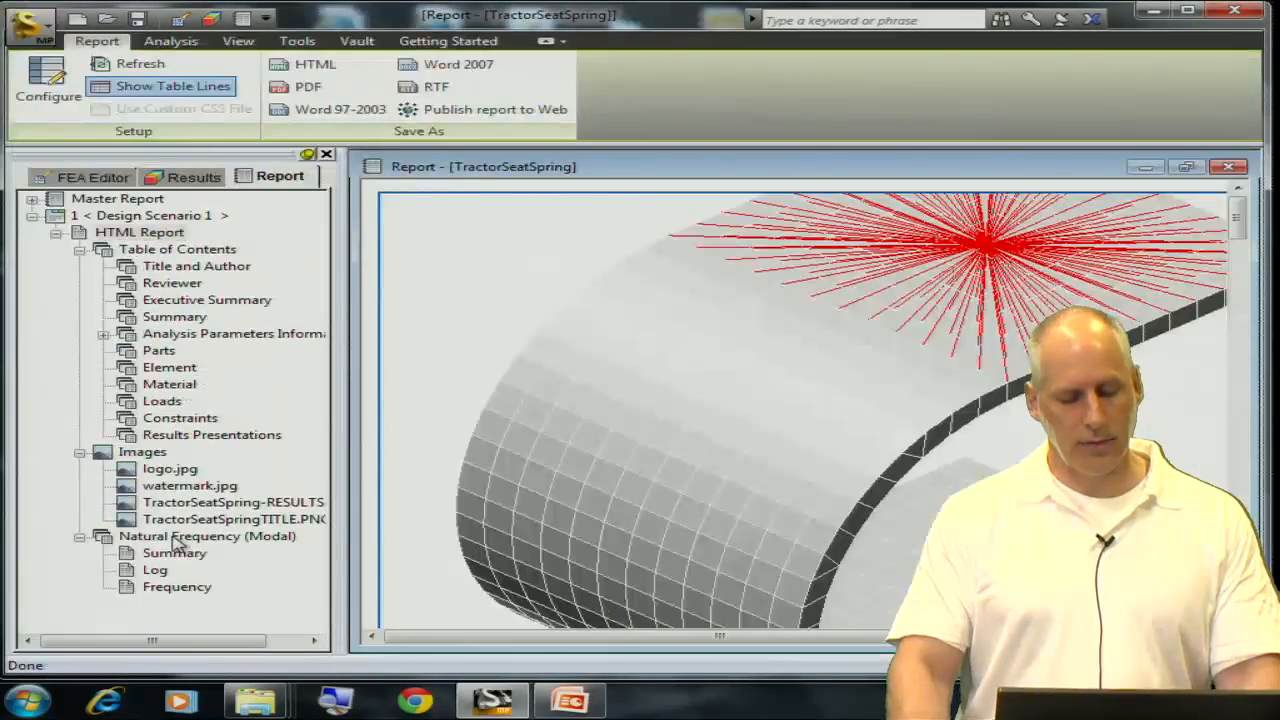
click(154, 572)
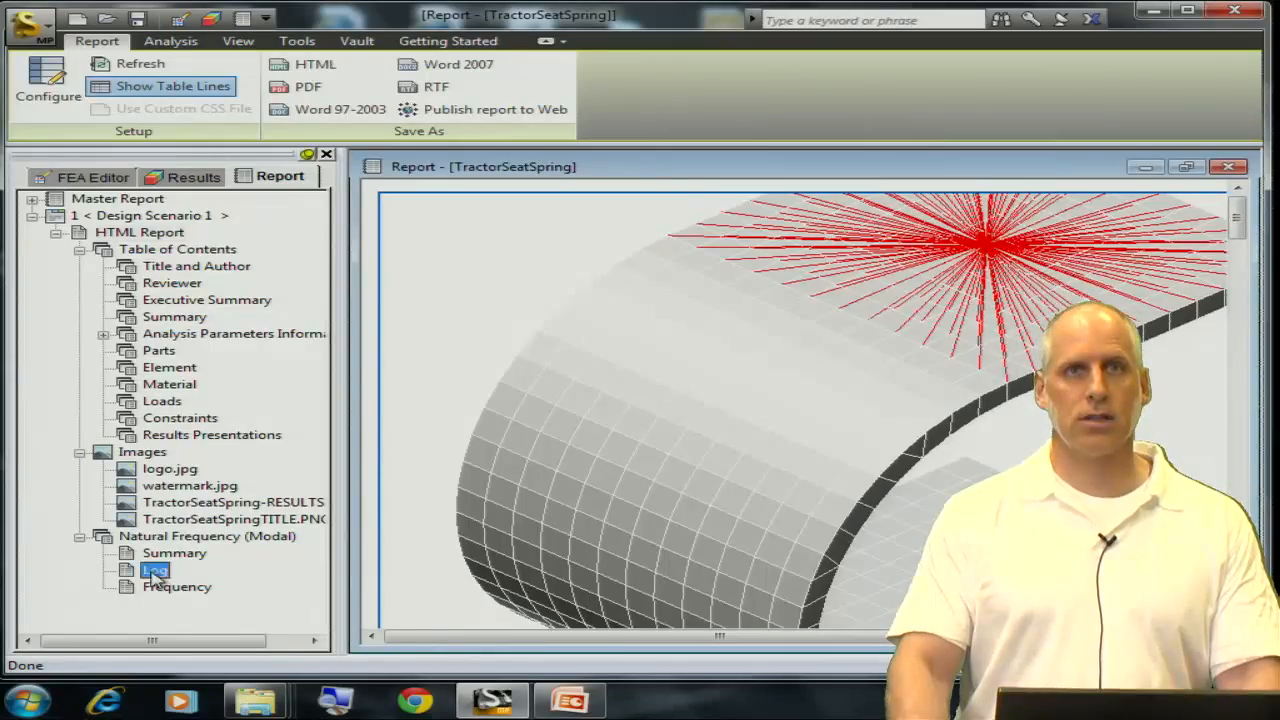
click(896, 338)
scroll(896, 338, down, 5)
scroll(898, 345, down, 14)
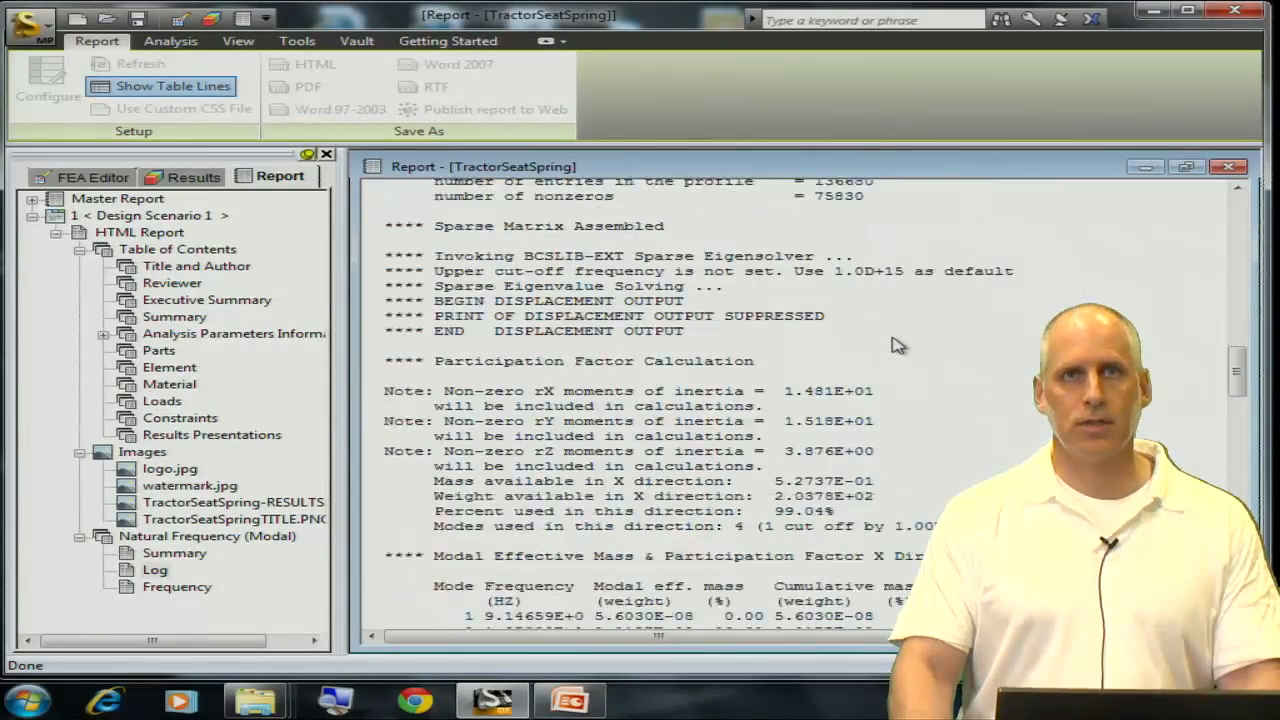
scroll(896, 345, down, 7)
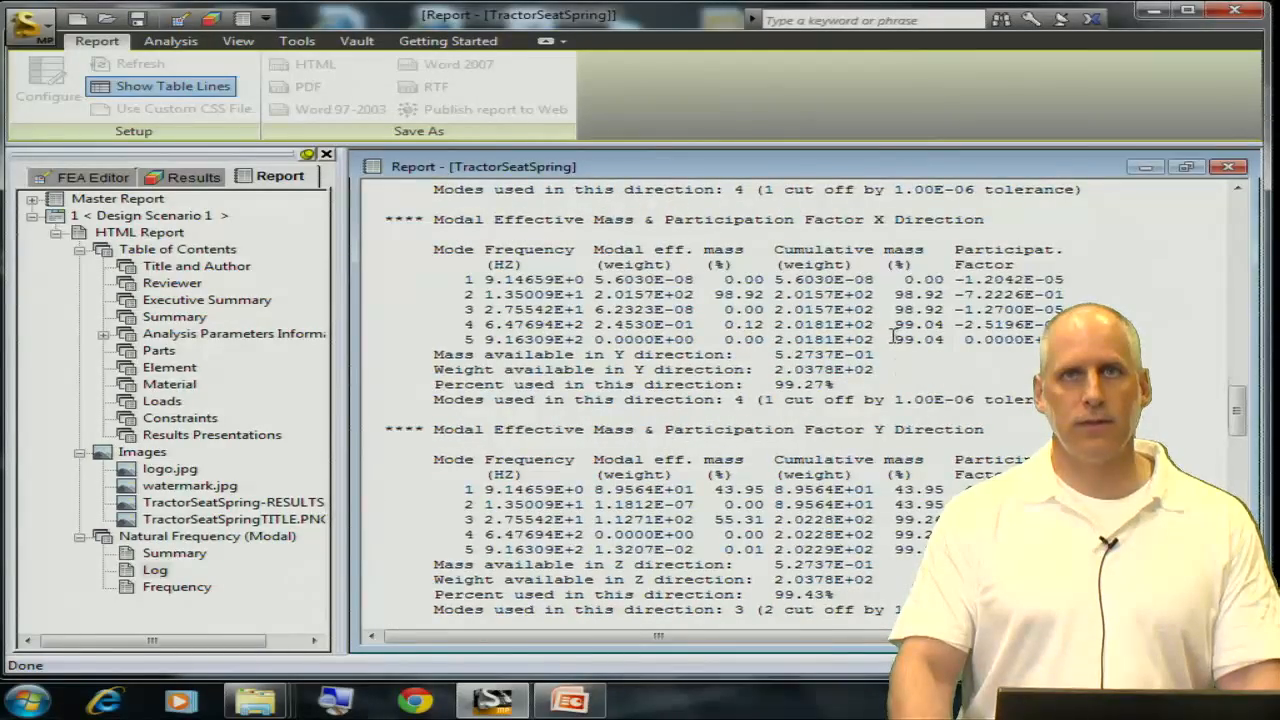
scroll(893, 338, up, 2)
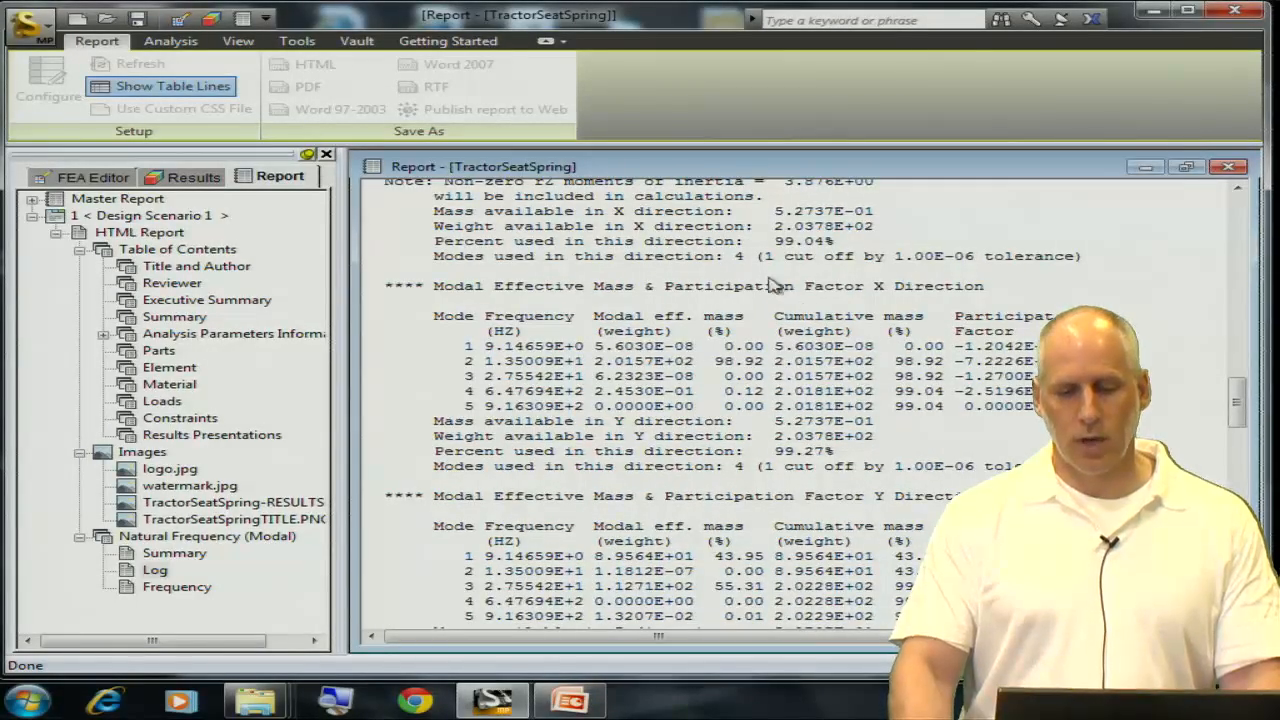
scroll(803, 253, up, 2)
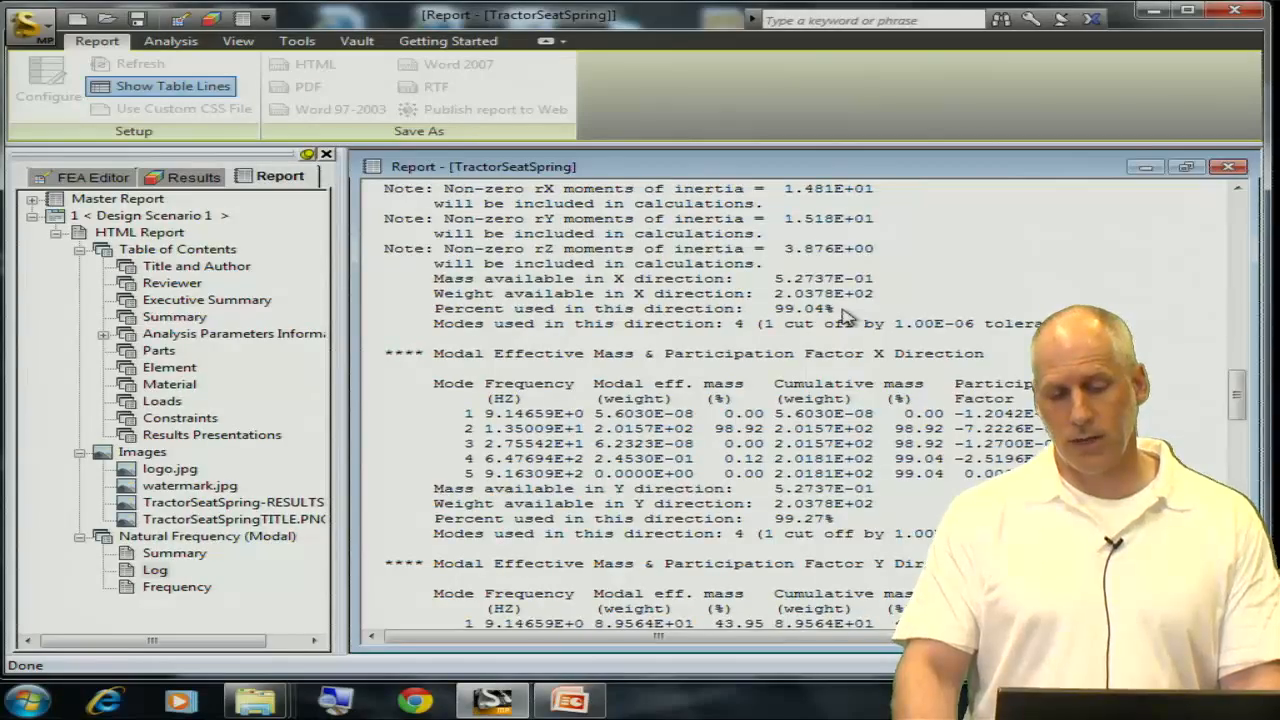
scroll(845, 316, down, 7)
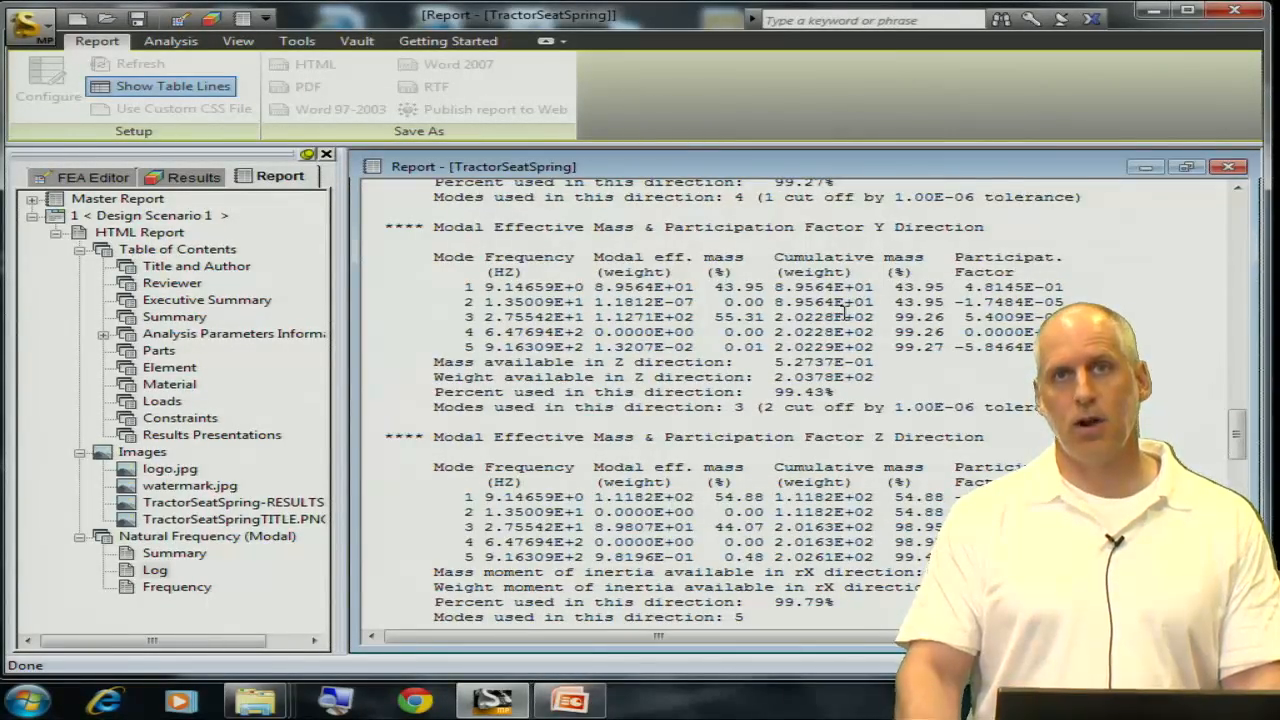
Change the linear analysis type to Random Vibration, copying the current design scenario into a new one
scroll(845, 316, down, 9)
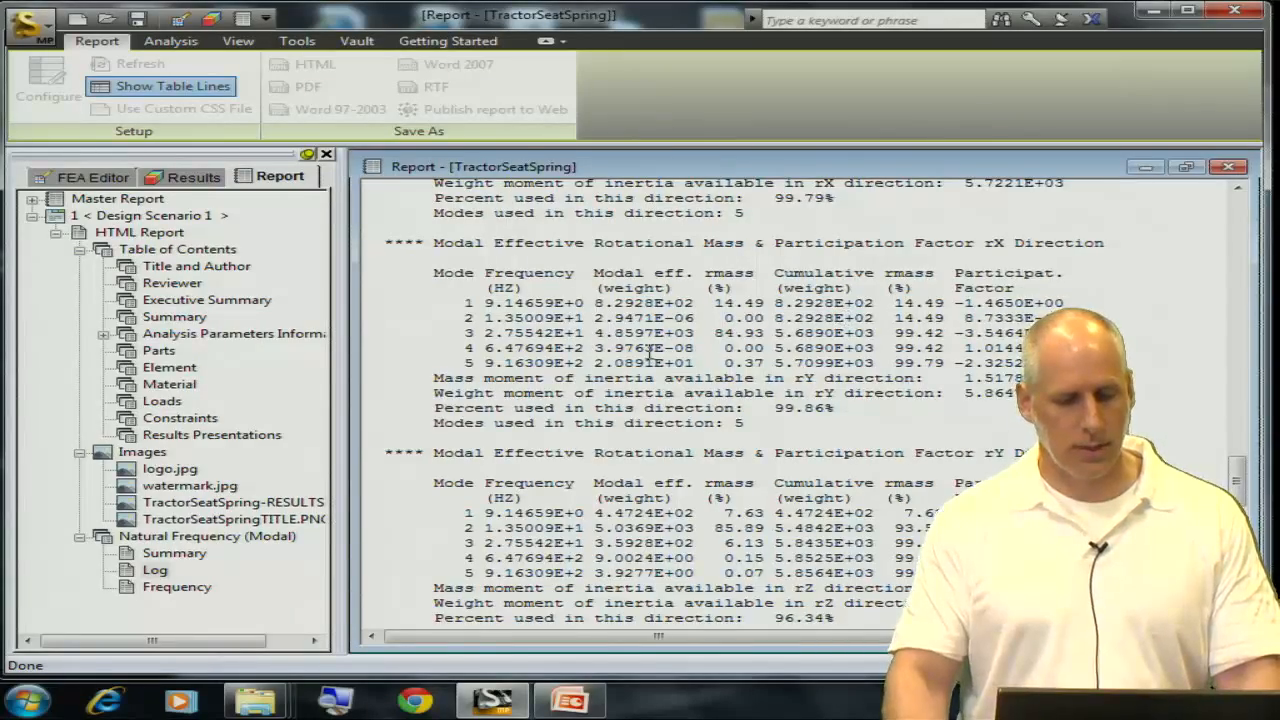
click(95, 178)
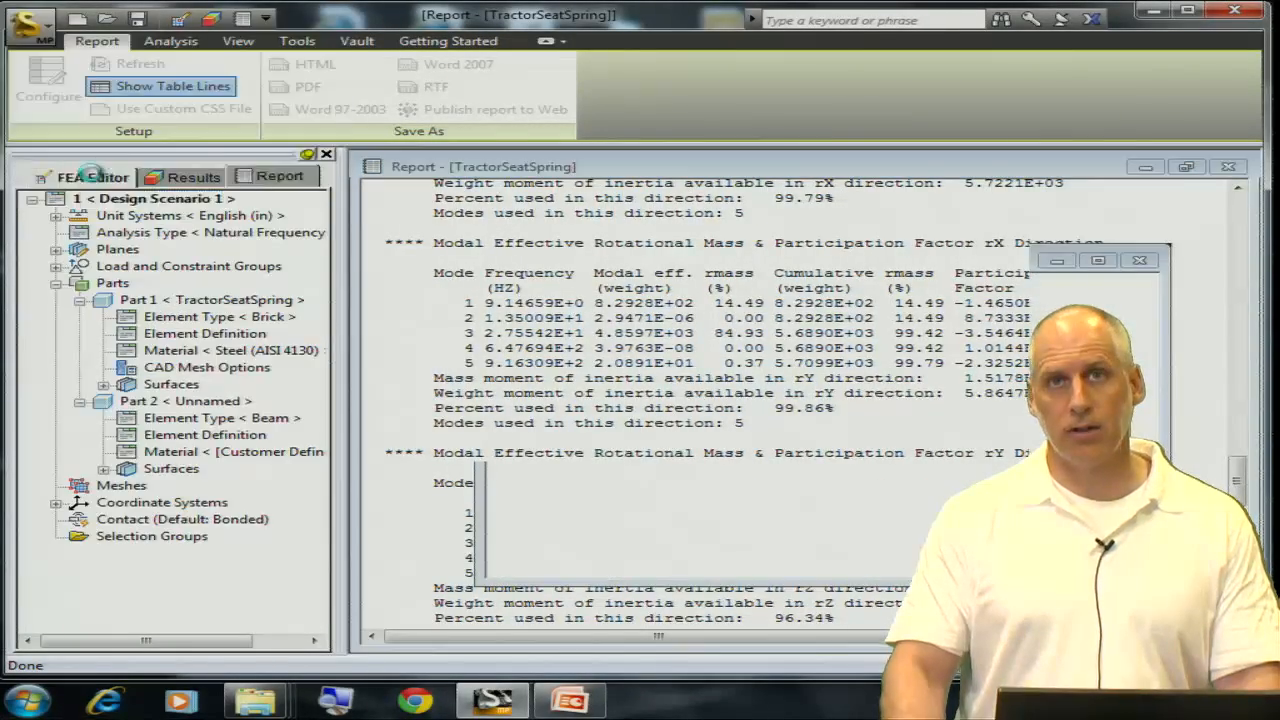
right_click(116, 247)
right_click(118, 234)
mouse_move(171, 263)
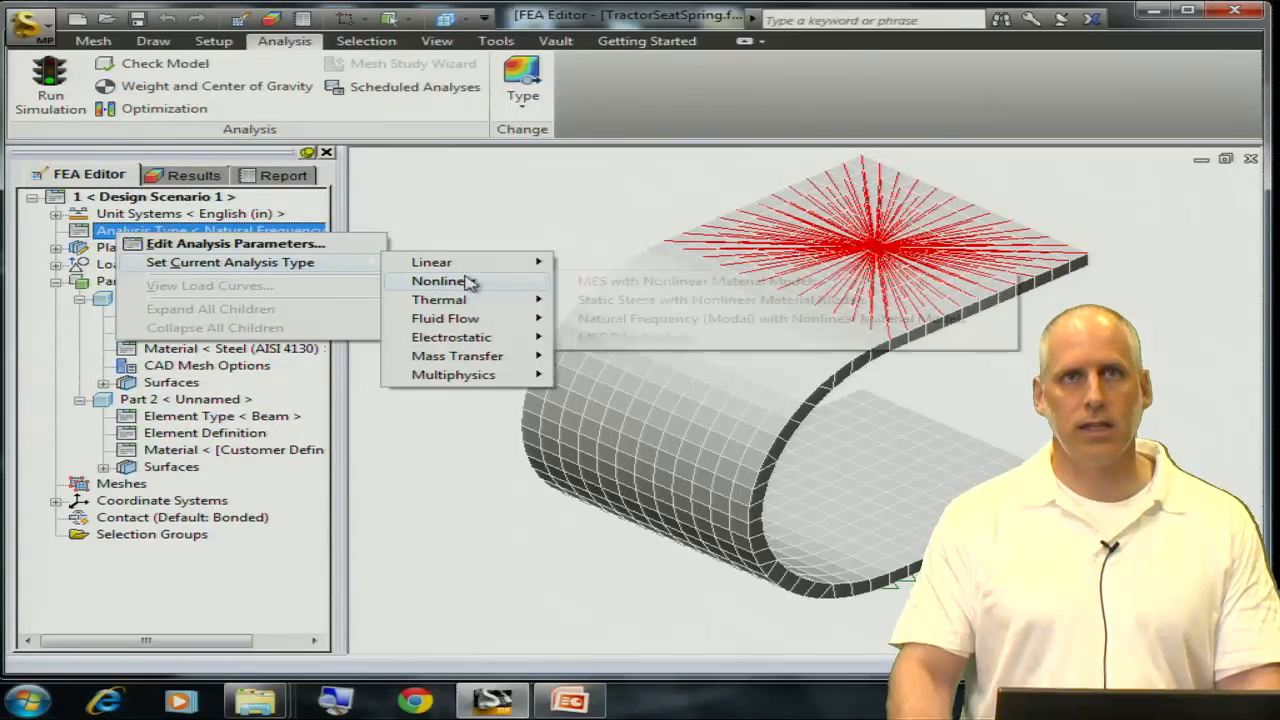
mouse_move(472, 266)
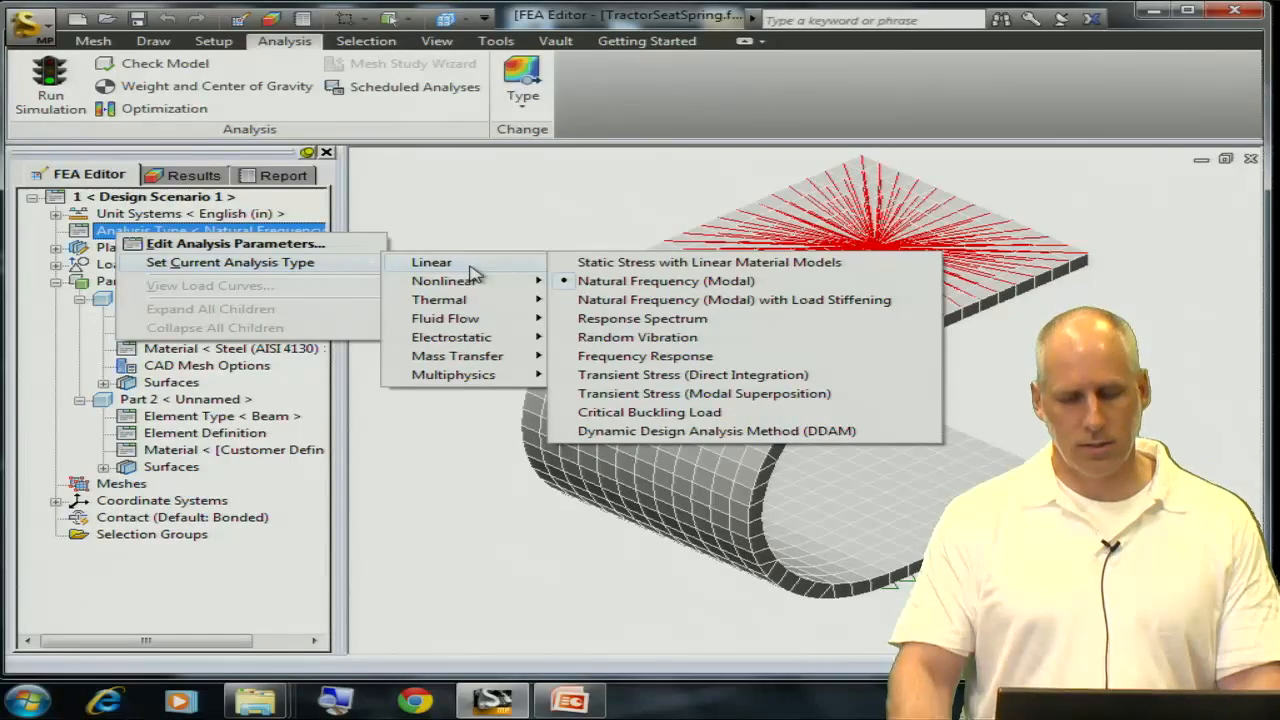
click(631, 340)
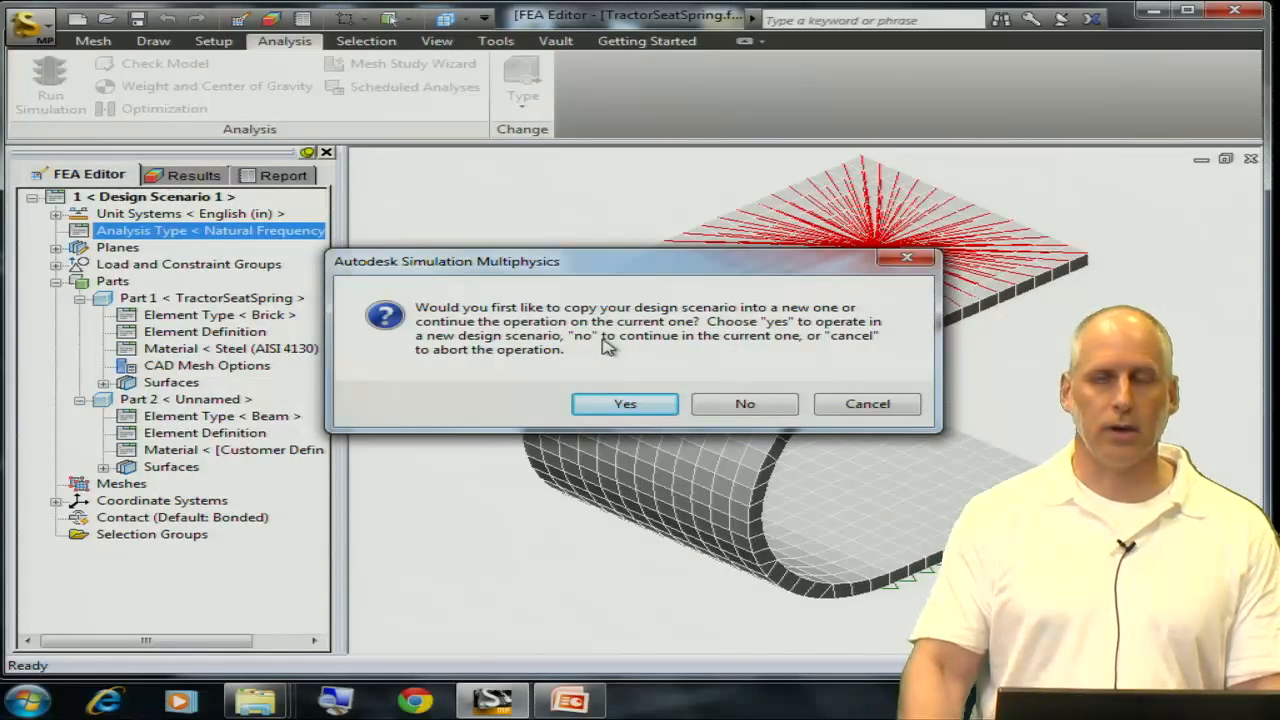
click(620, 405)
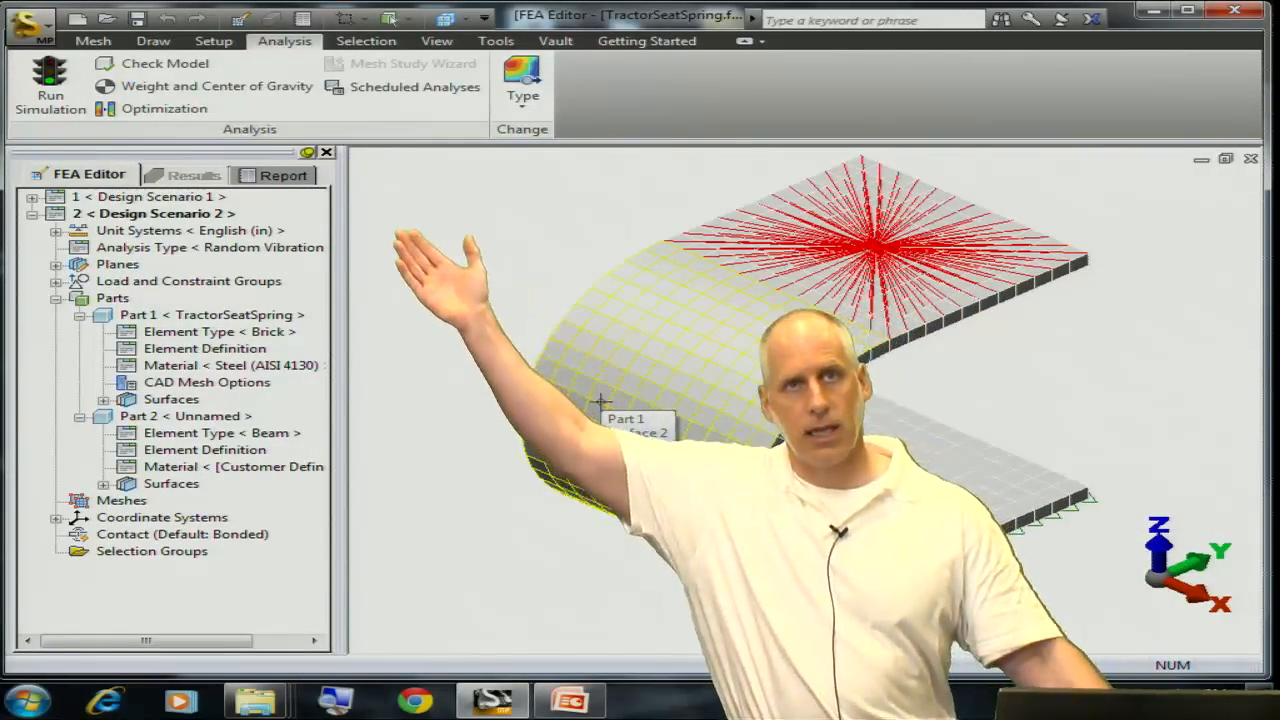
Open the random vibration analysis input for the new scenario and set the power spectrum density type to g Squared/Hz vs. Freq (Hz)
right_click(263, 249)
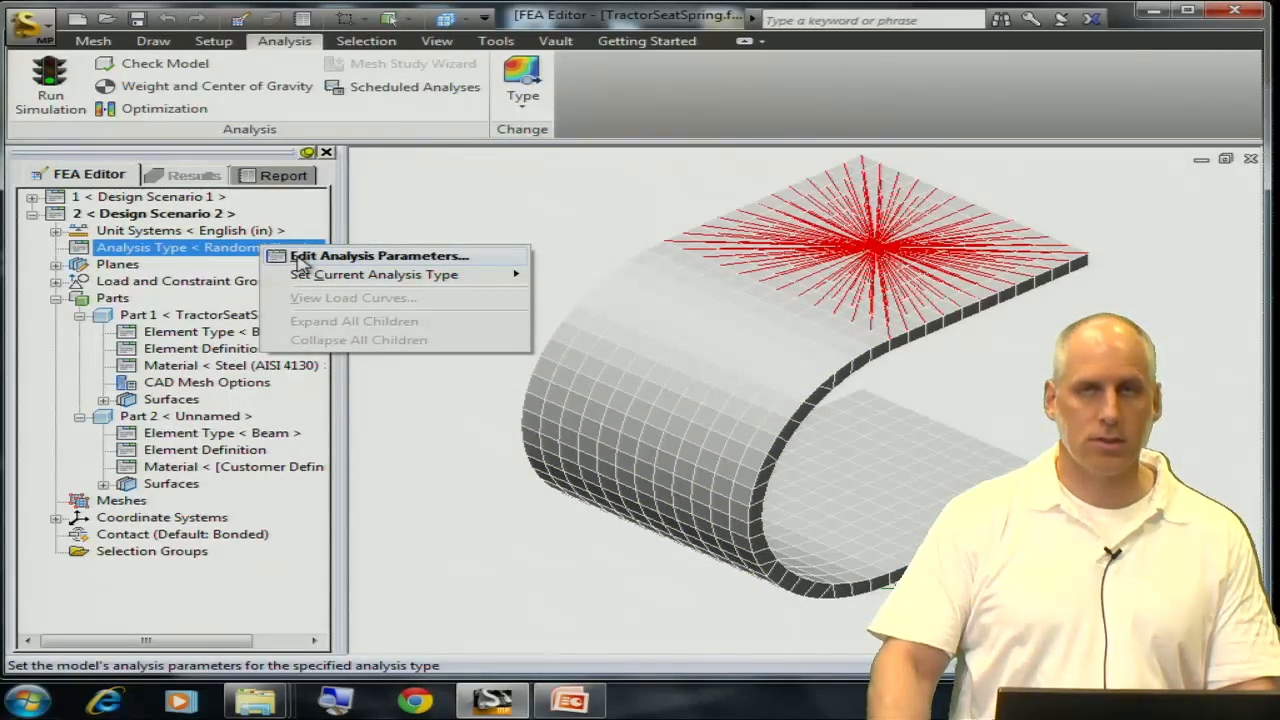
click(301, 258)
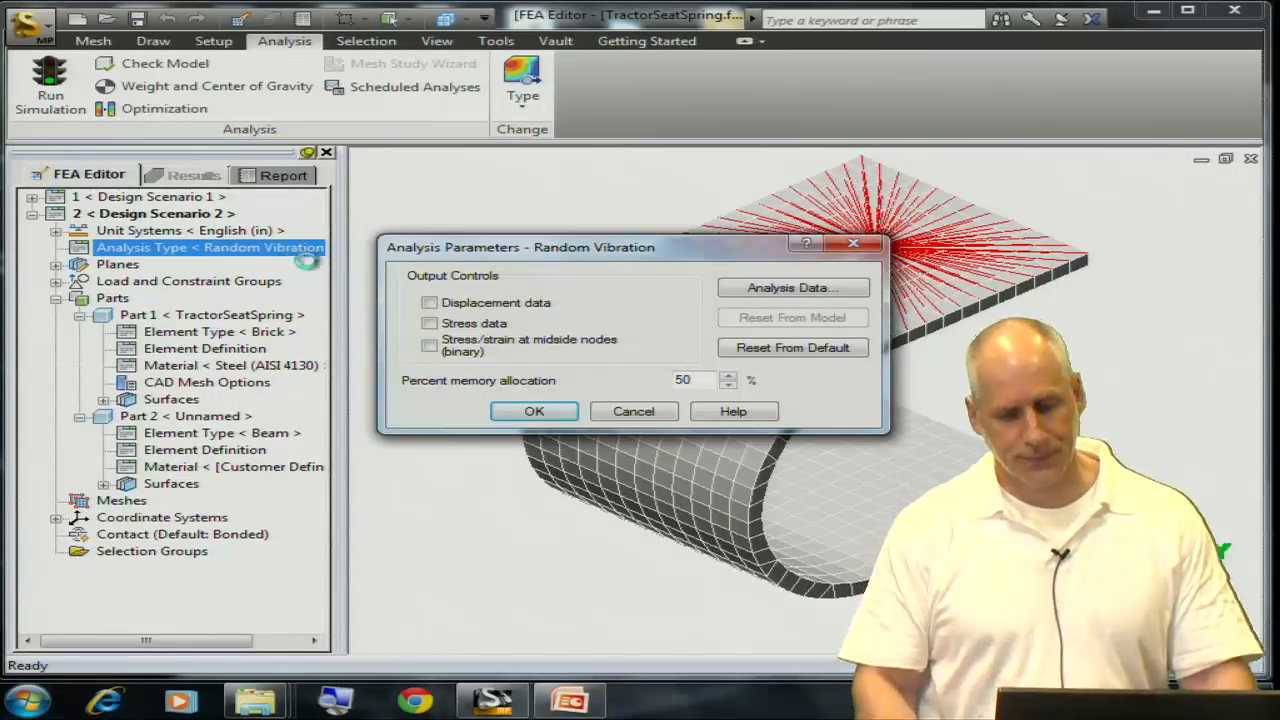
click(781, 289)
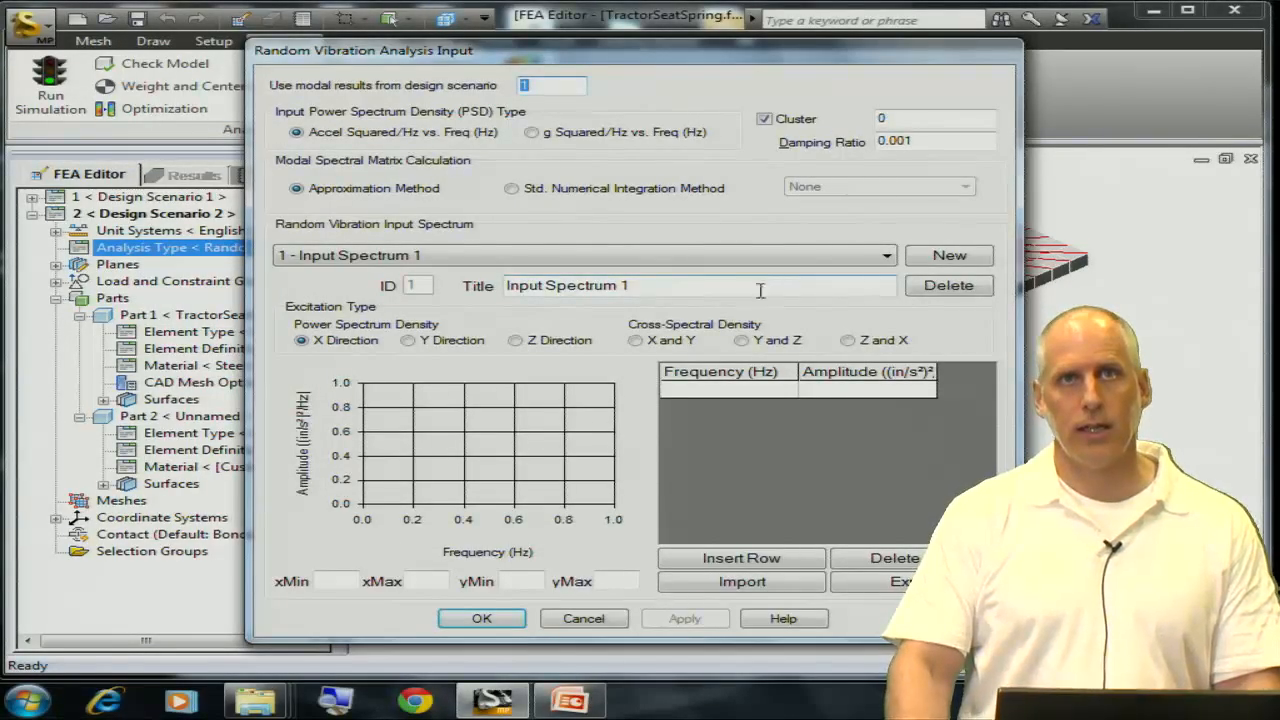
drag(612, 36, 609, 30)
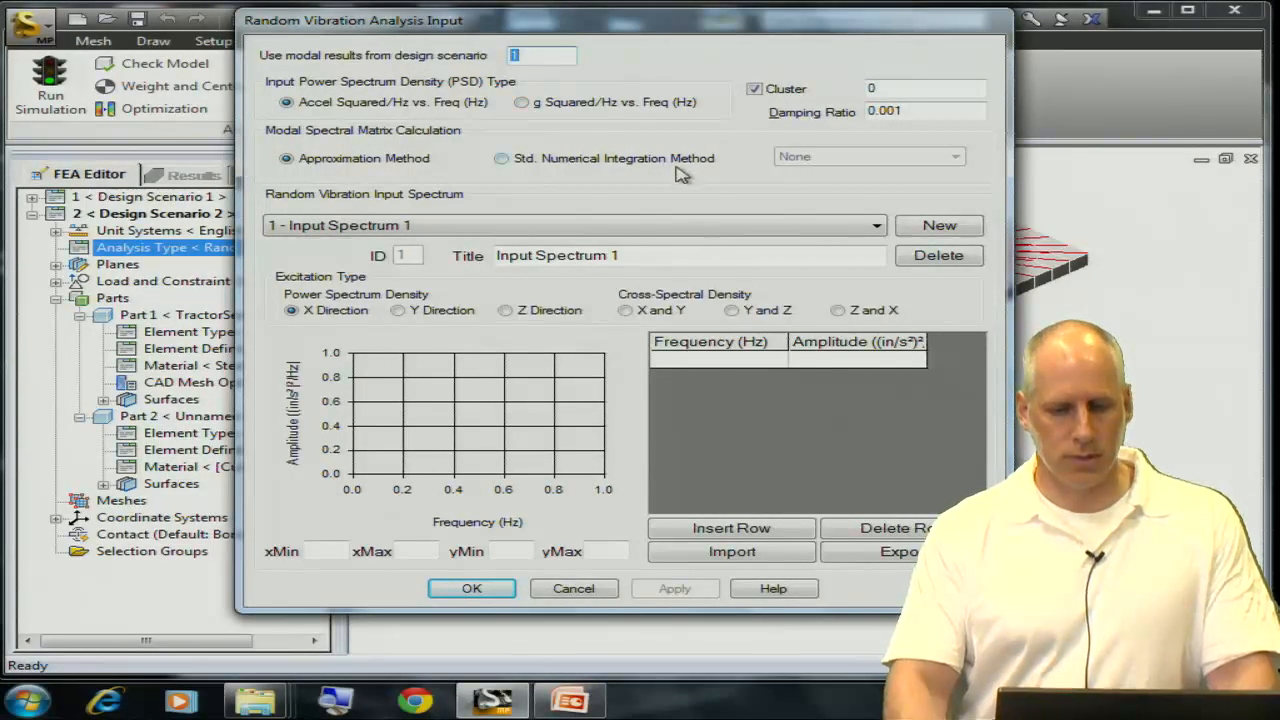
click(521, 102)
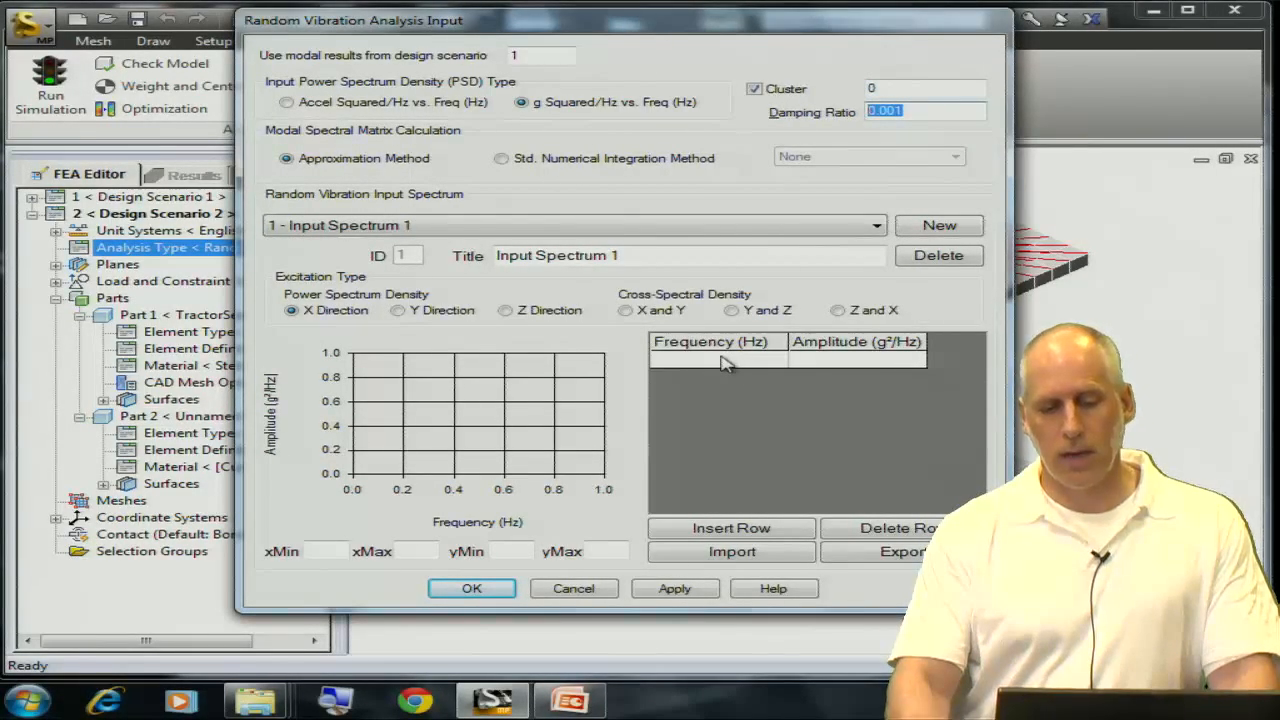
Import RandomVibration.csv as comma-delimited tabular data into the frequency-amplitude table of Input Spectrum 1
click(757, 553)
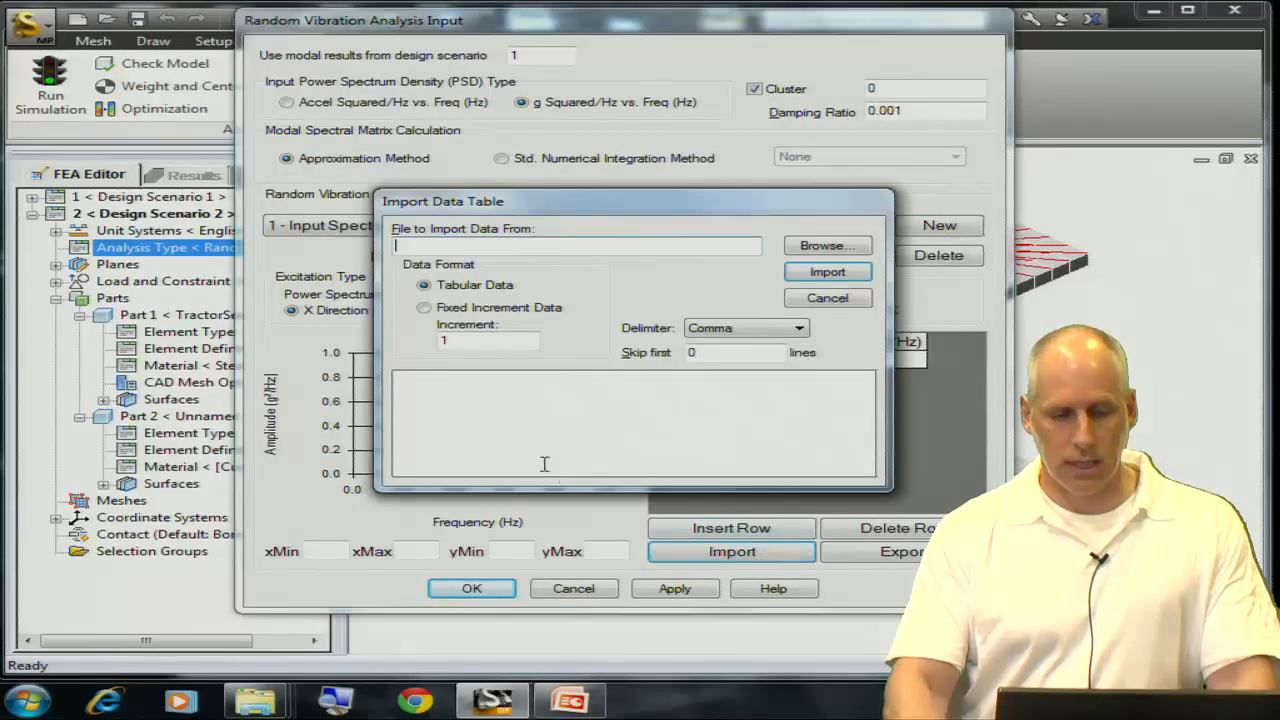
click(808, 248)
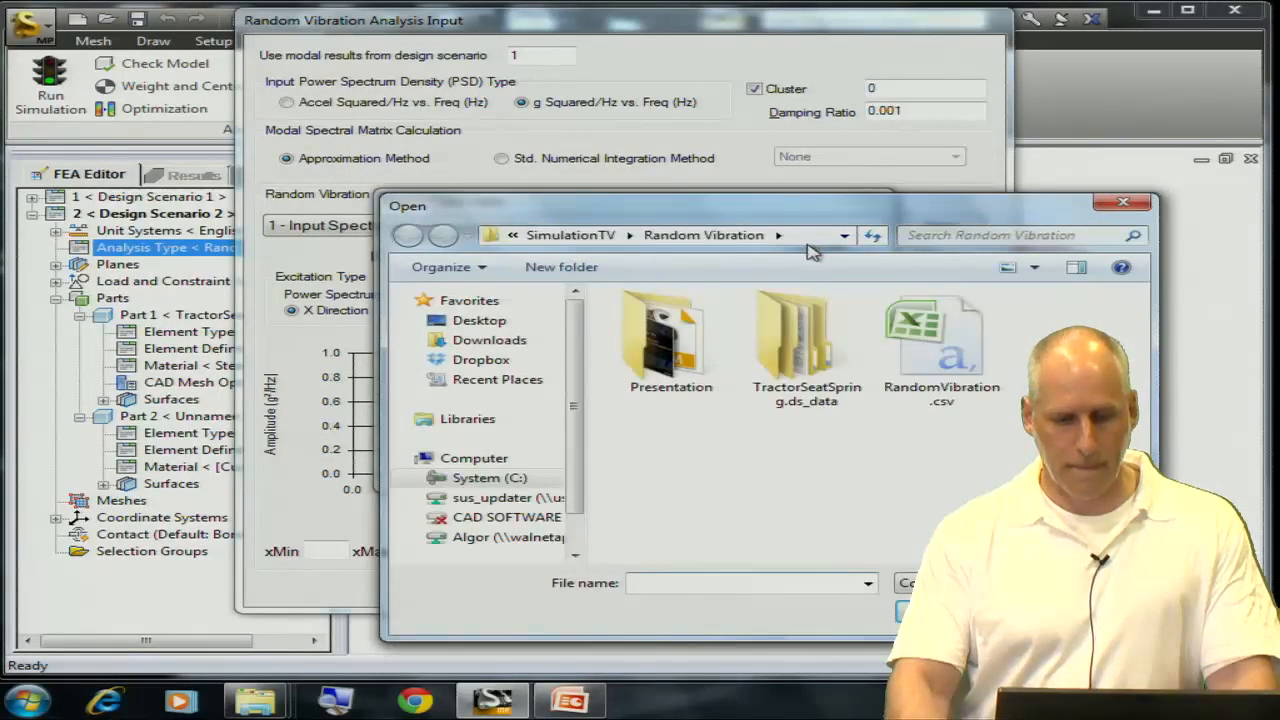
click(945, 360)
double_click(940, 350)
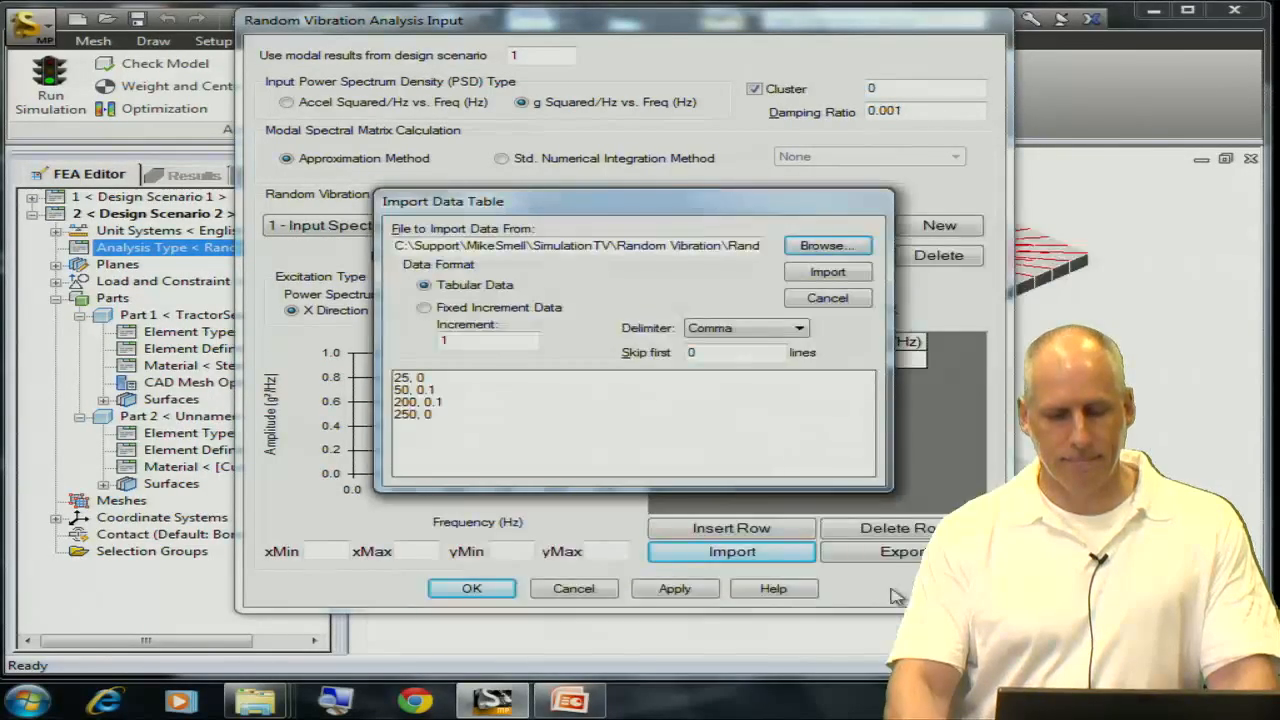
click(827, 272)
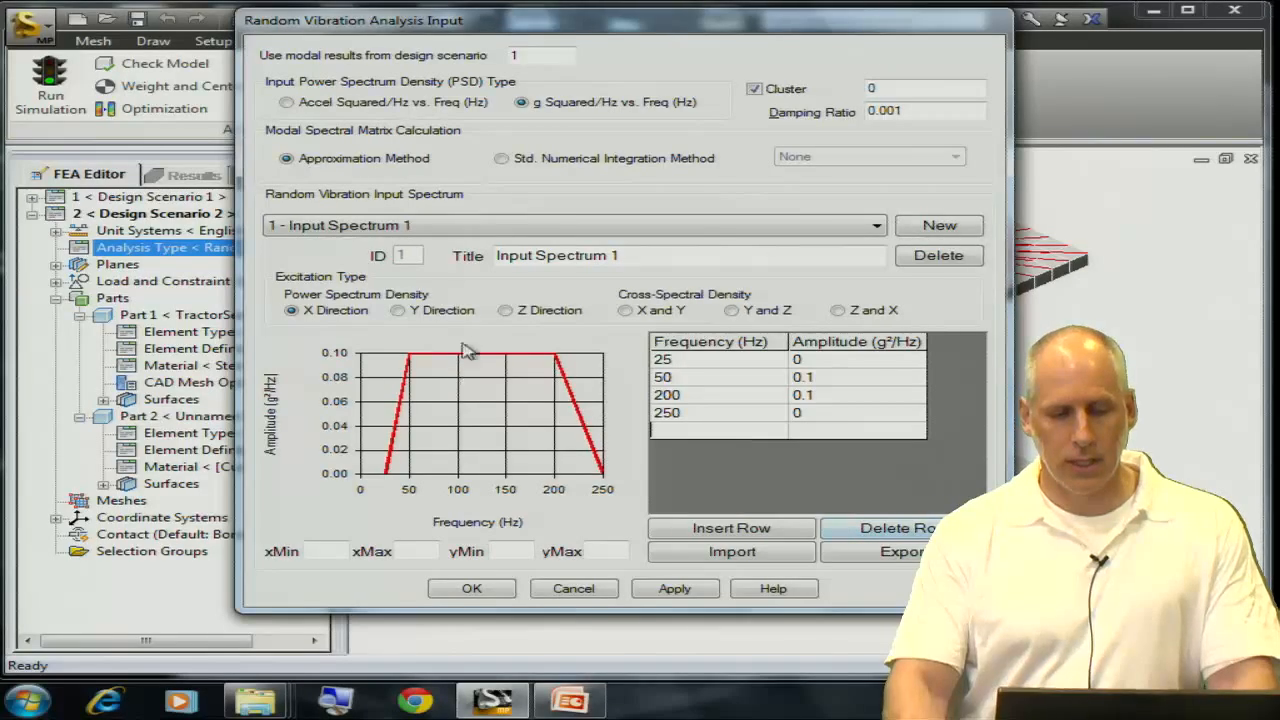
Set the input spectrum's power spectrum density excitation to the Z direction and accept the analysis parameters
click(506, 311)
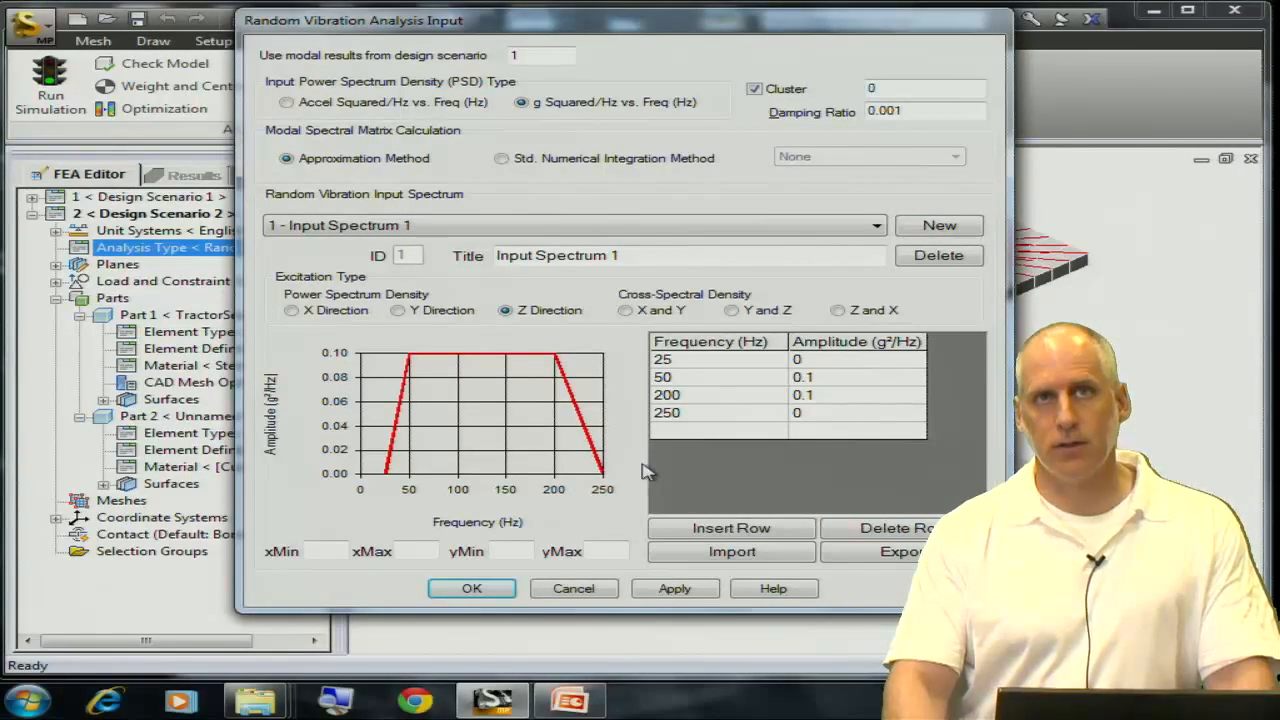
click(479, 589)
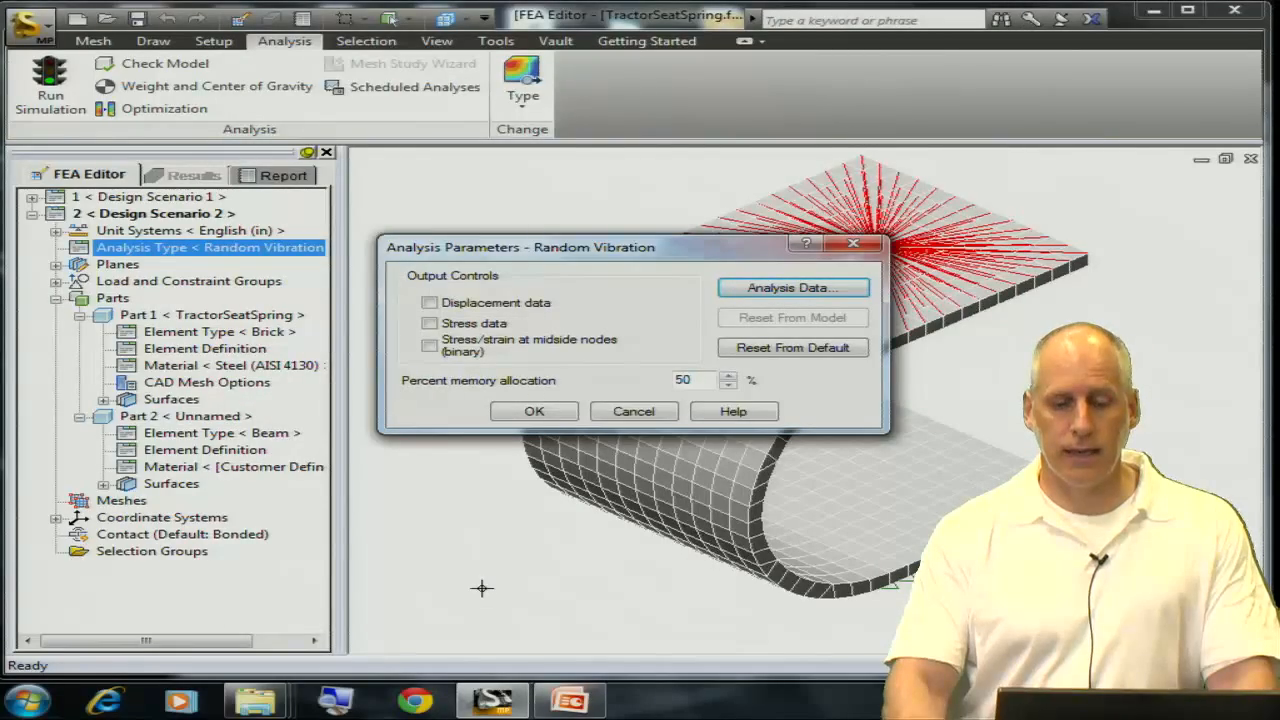
click(533, 411)
Run the random vibration simulation on the target computer and open its results
click(50, 88)
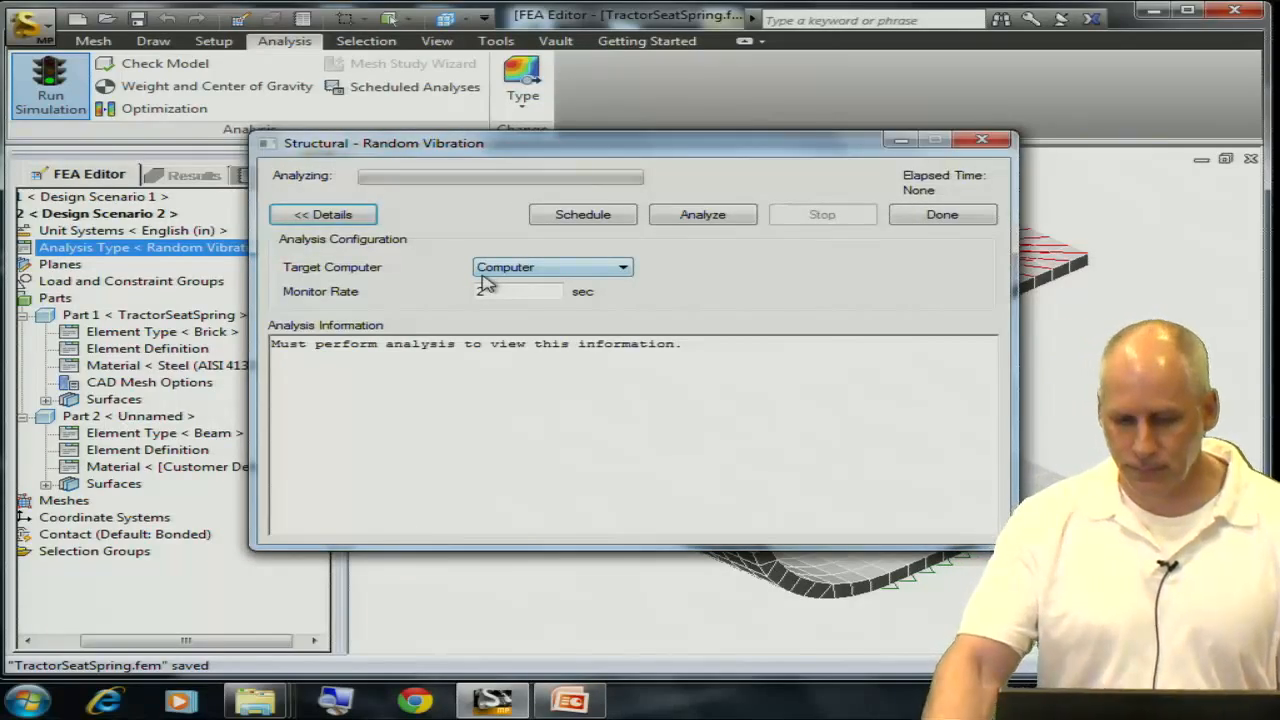
click(676, 217)
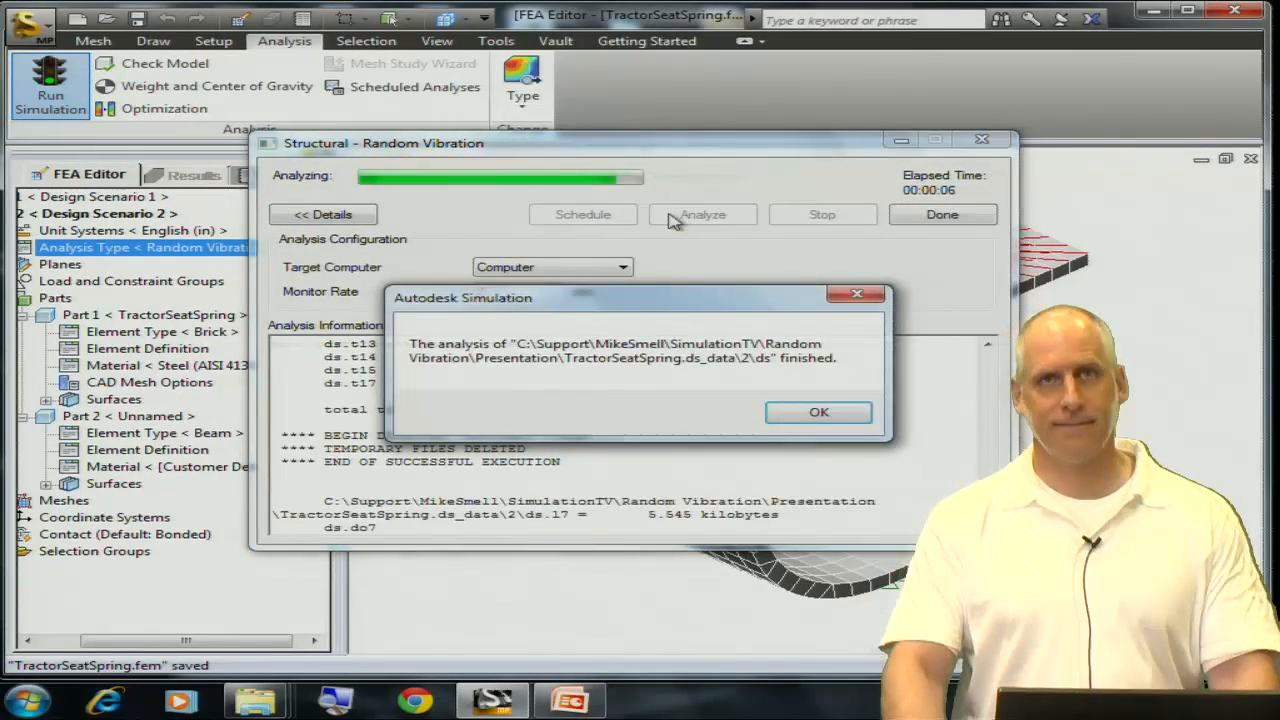
click(818, 412)
click(940, 216)
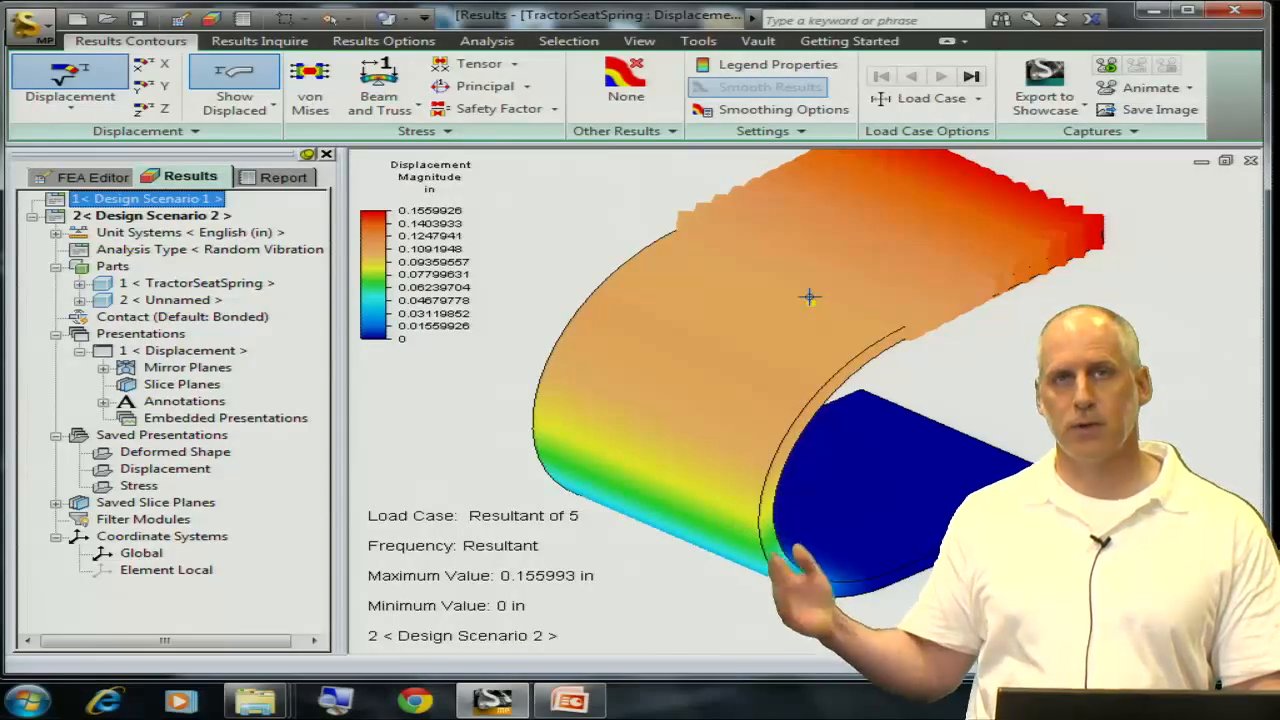
Display the von Mises stress contour on the spring and switch off the resultant to view the individual load cases
click(310, 88)
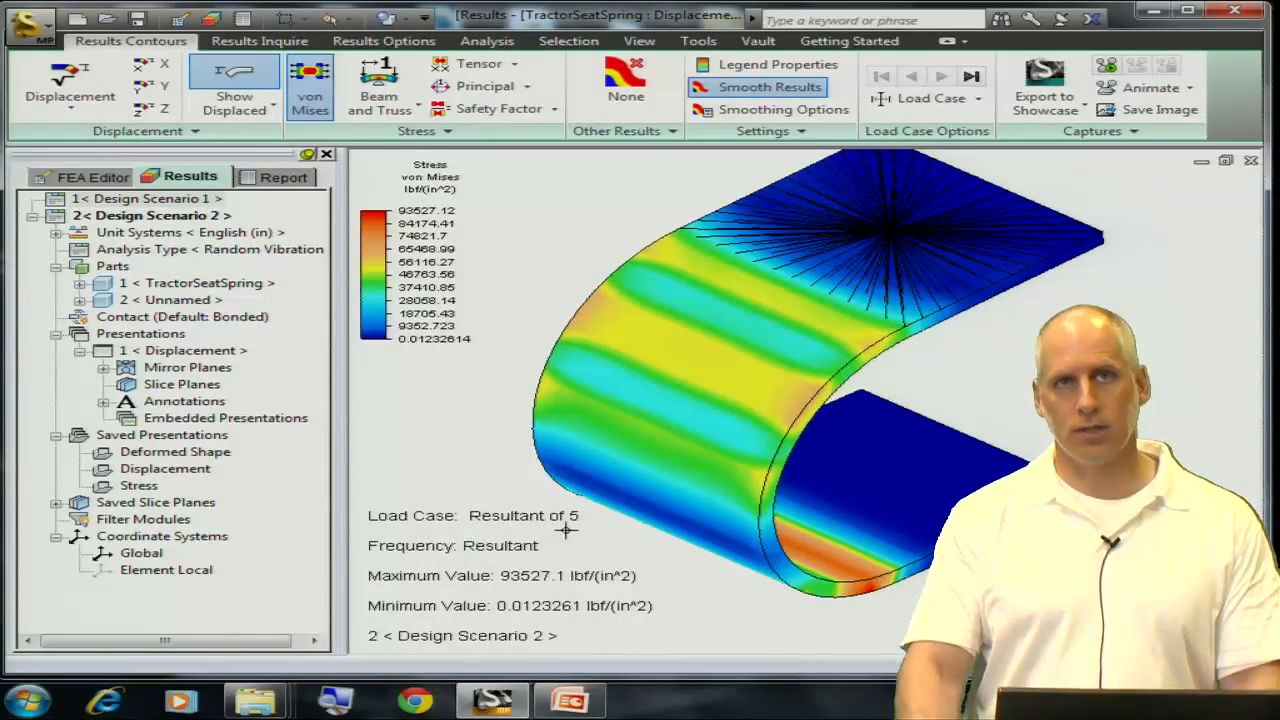
middle_drag(729, 464, 724, 456)
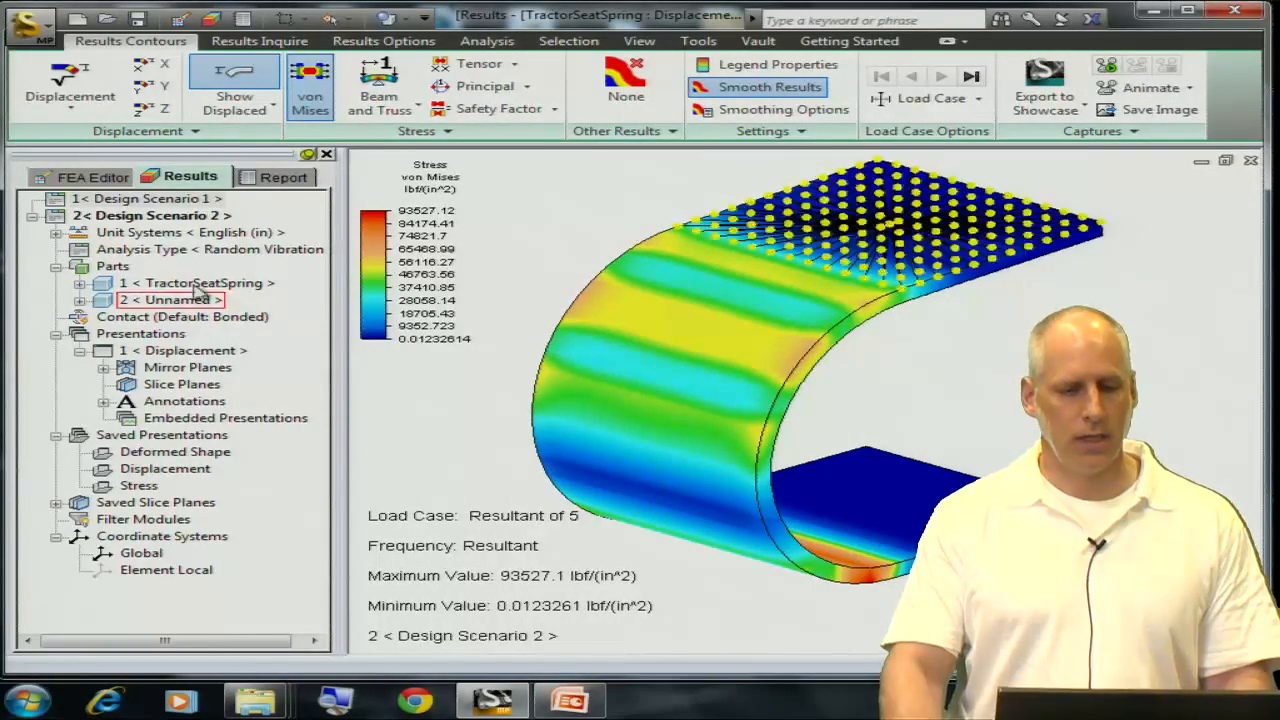
click(285, 41)
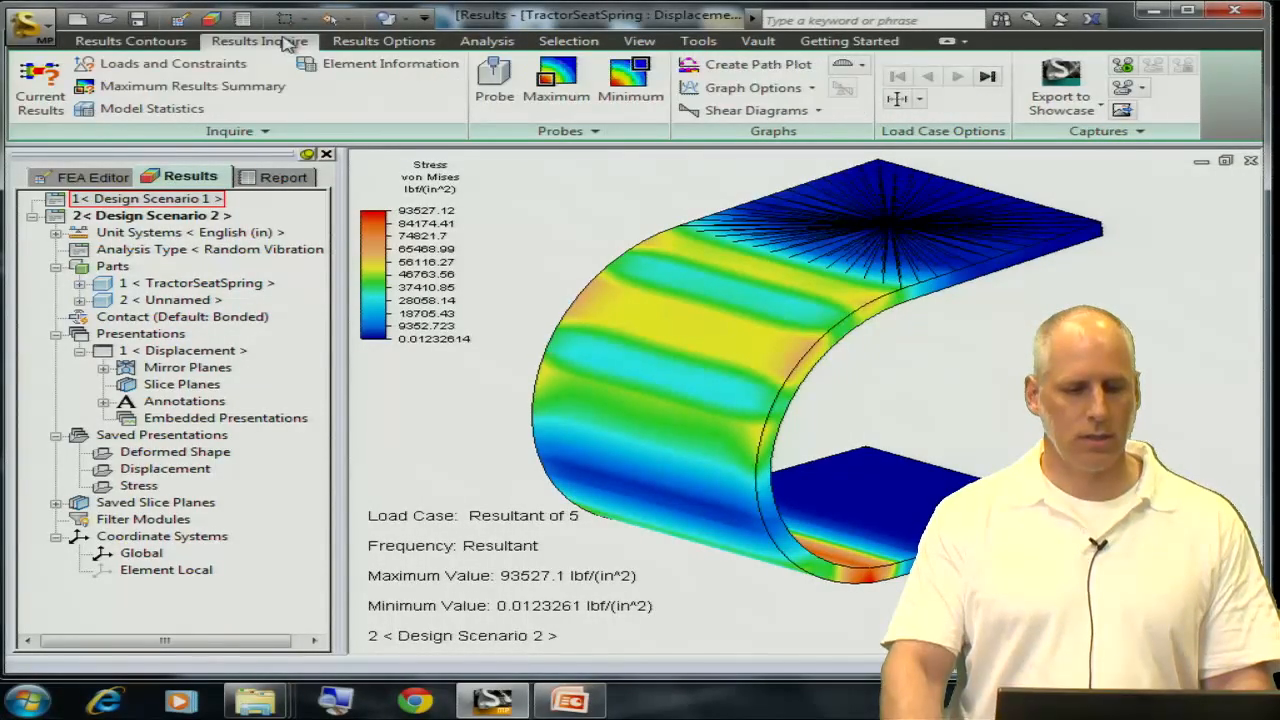
click(362, 41)
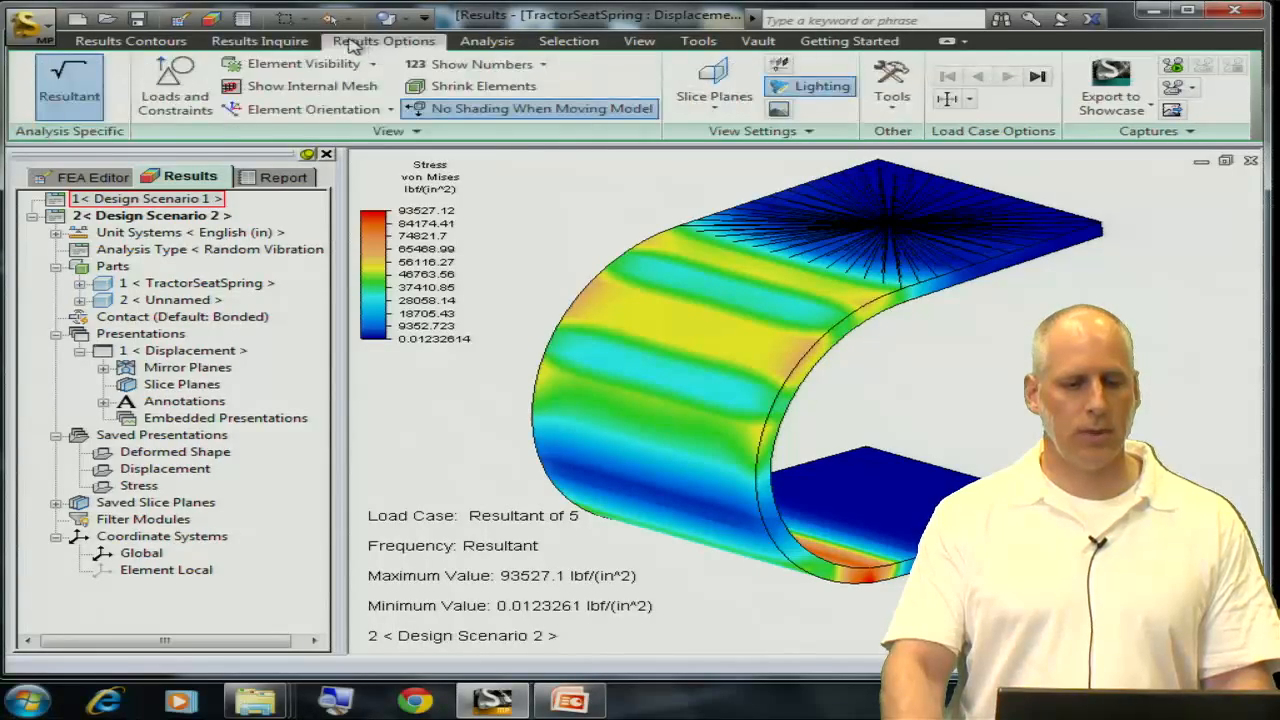
click(69, 90)
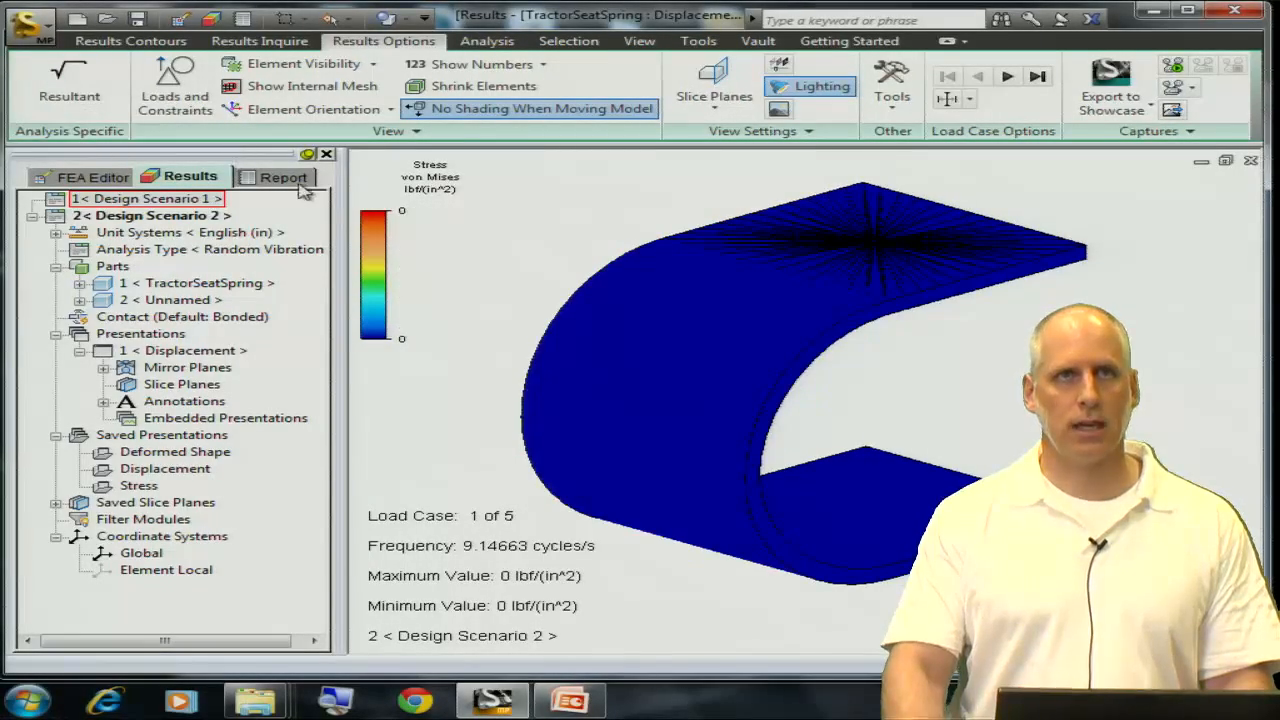